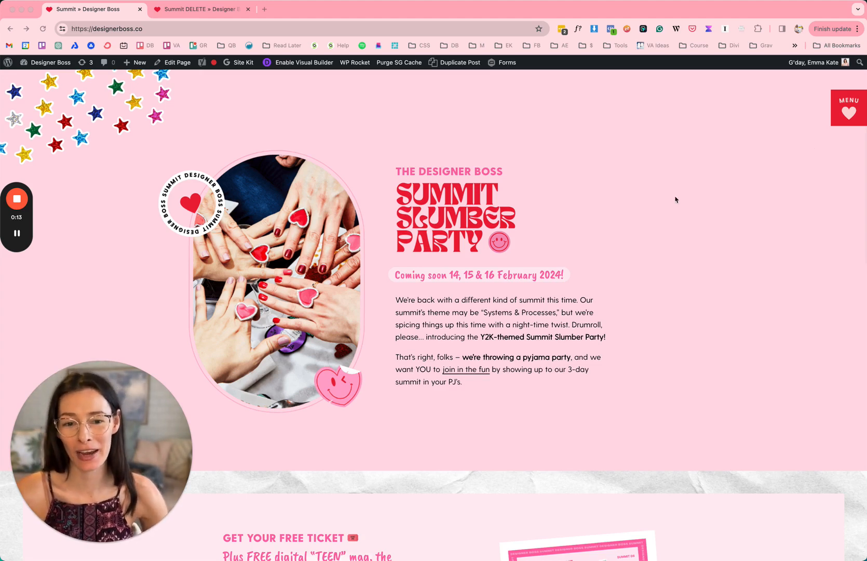
Look through the live Summit page from the hero down to the Summit Details section and return to its beginning.
{"action": "scroll", "coordinate": [675, 199], "scroll_direction": "down", "scroll_amount": 5}
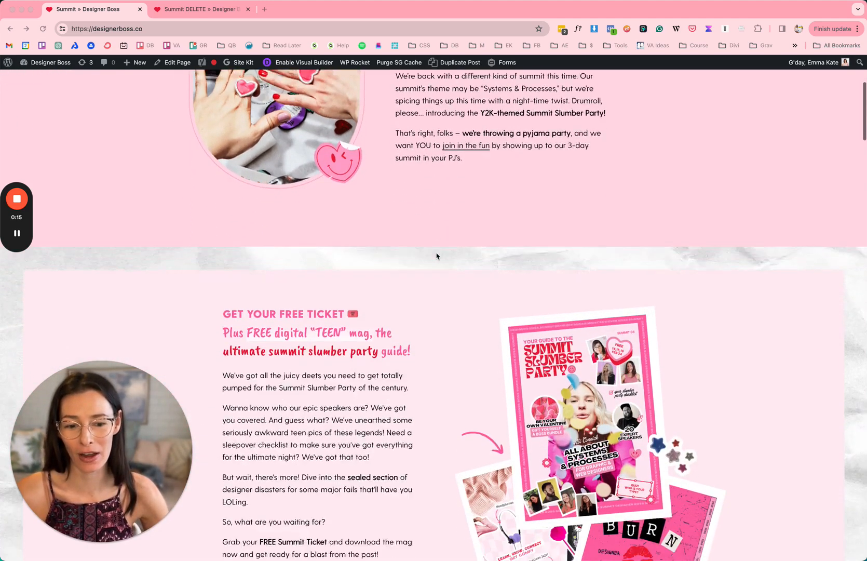
{"action": "scroll", "coordinate": [436, 256], "scroll_direction": "down", "scroll_amount": 10}
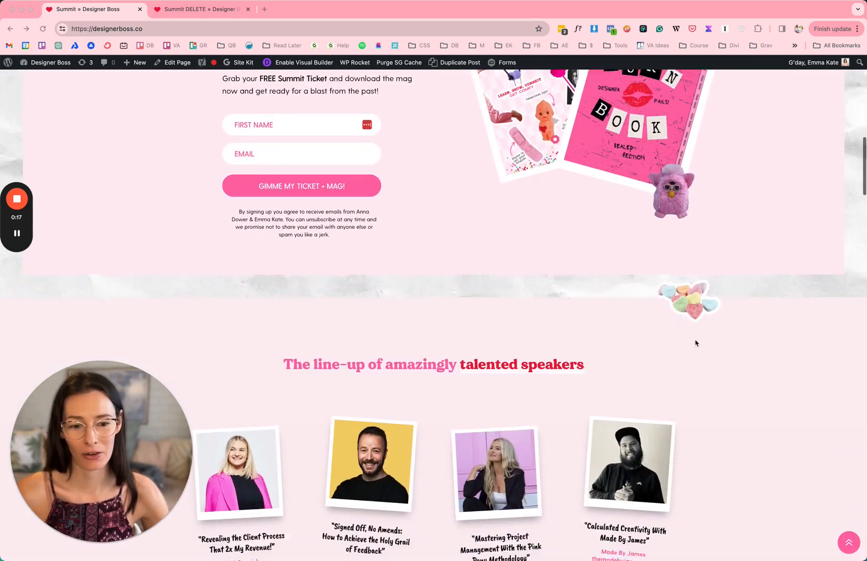
{"action": "scroll", "coordinate": [696, 343], "scroll_direction": "down", "scroll_amount": 8}
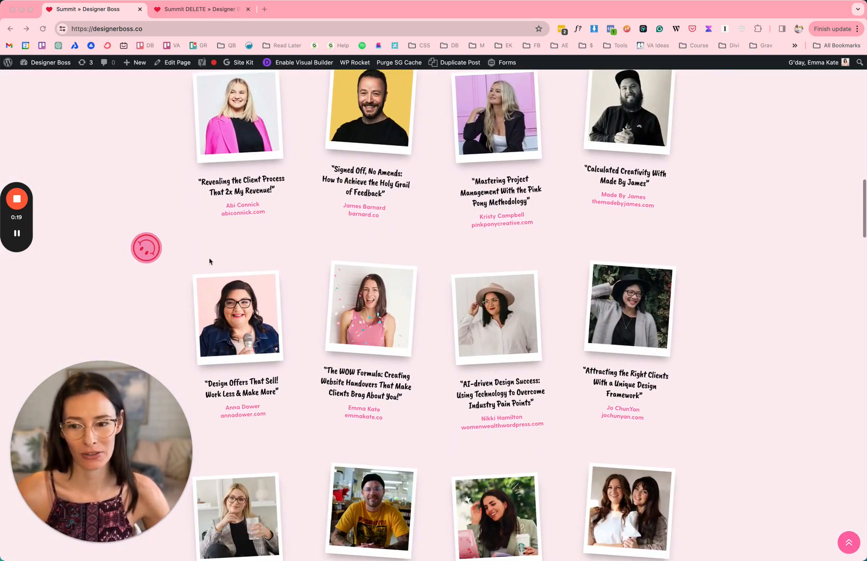
{"action": "scroll", "coordinate": [218, 263], "scroll_direction": "down", "scroll_amount": 18}
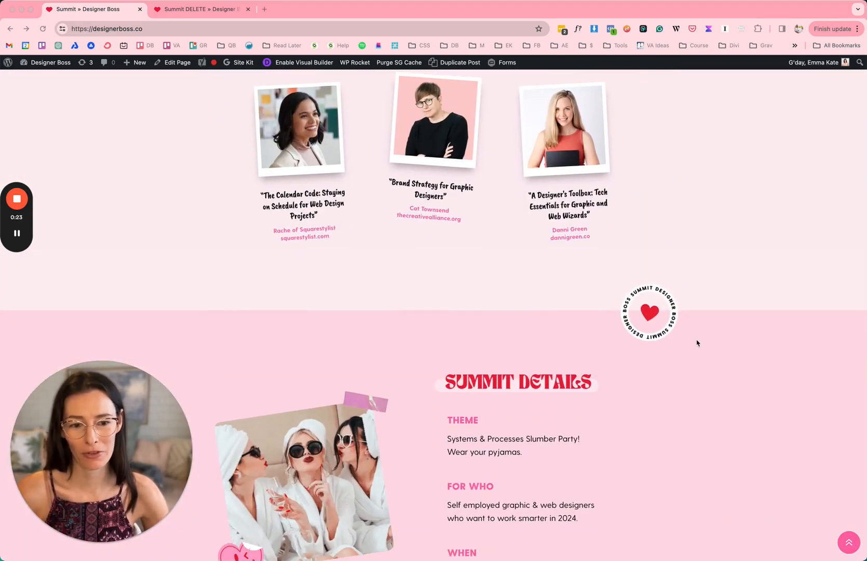
{"action": "scroll", "coordinate": [230, 155], "scroll_direction": "up", "scroll_amount": 20}
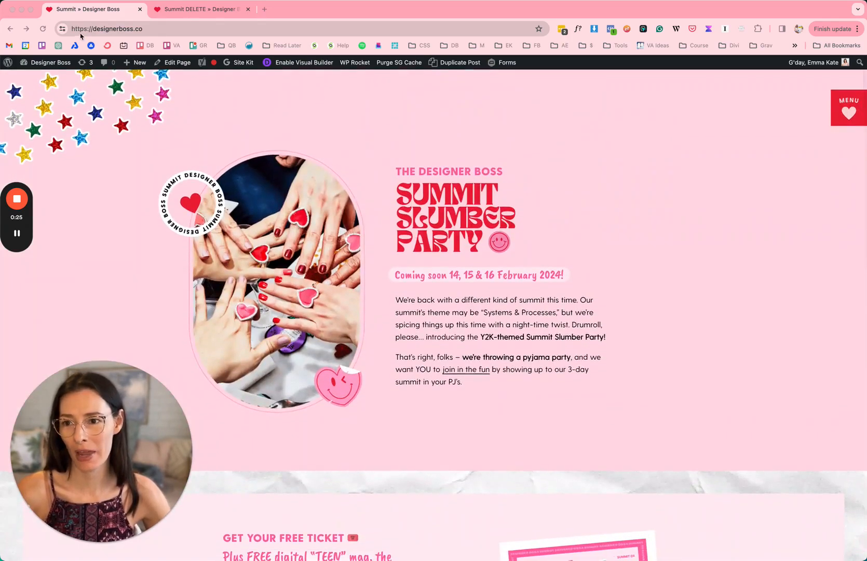
Reload the live Summit page and examine the entrance animations through the ticket and speaker line-up sections.
{"action": "left_click", "coordinate": [43, 30]}
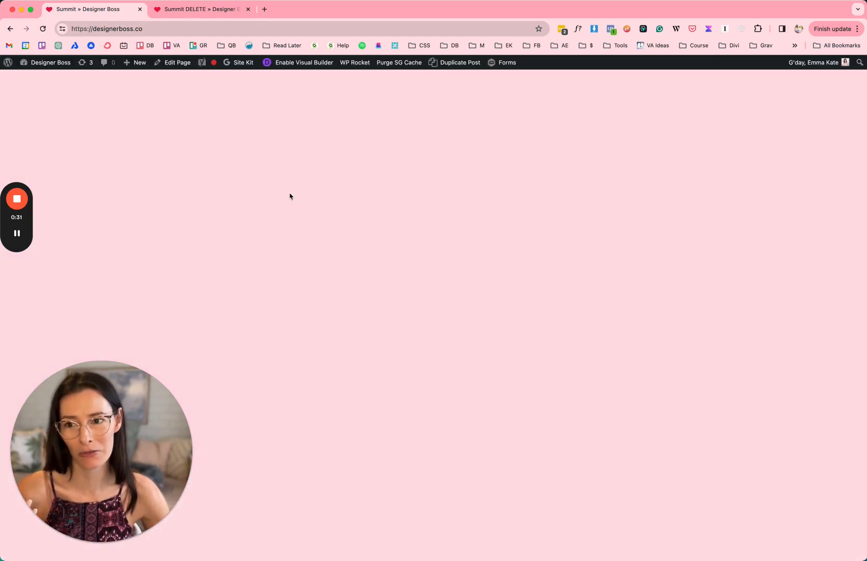
{"action": "scroll", "coordinate": [289, 195], "scroll_direction": "down", "scroll_amount": 3}
{"action": "scroll", "coordinate": [289, 196], "scroll_direction": "down", "scroll_amount": 10}
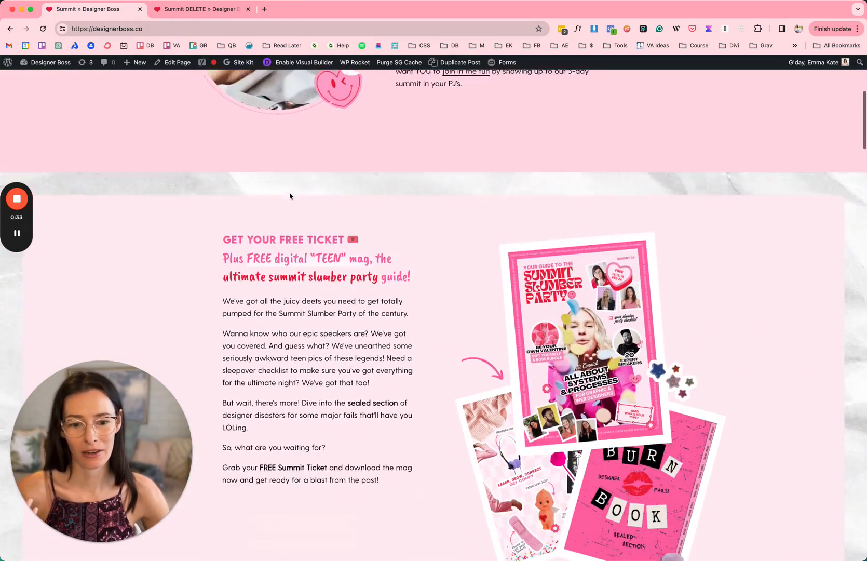
{"action": "scroll", "coordinate": [516, 298], "scroll_direction": "down", "scroll_amount": 13}
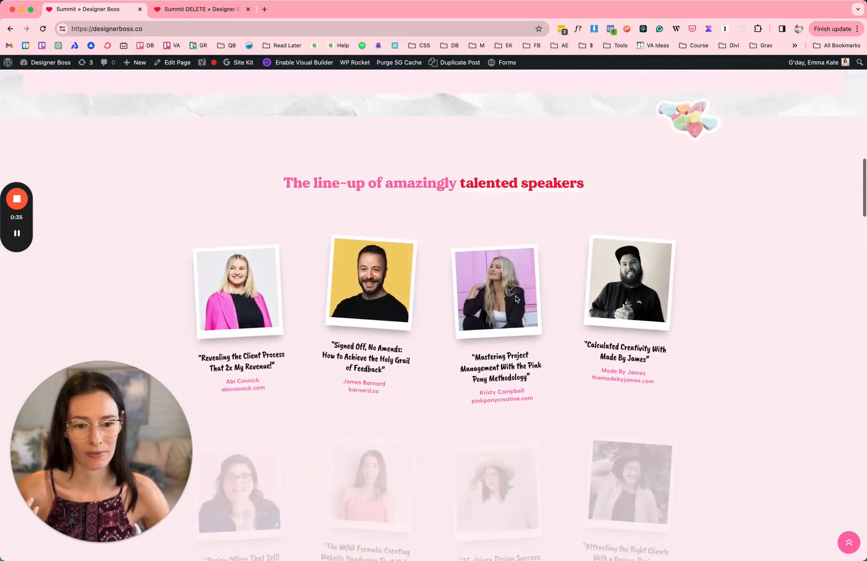
{"action": "scroll", "coordinate": [516, 296], "scroll_direction": "down", "scroll_amount": 8}
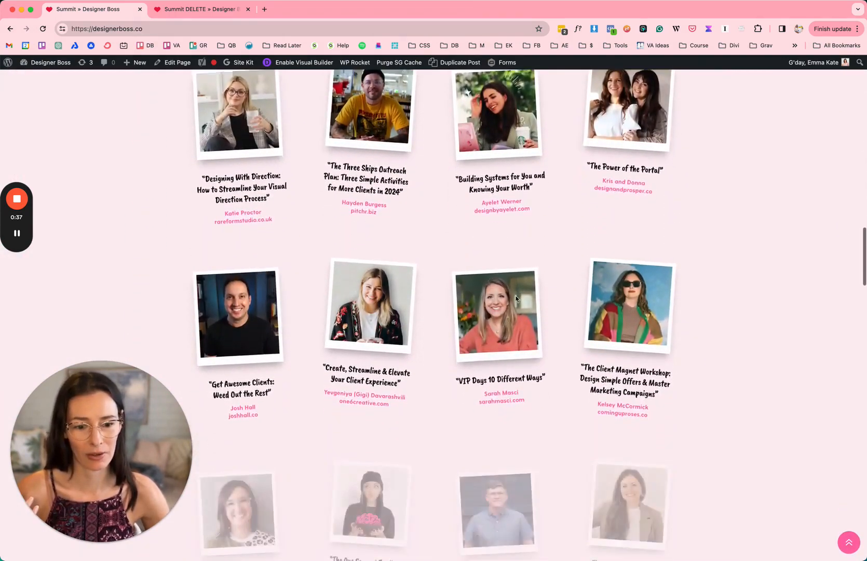
{"action": "scroll", "coordinate": [719, 420], "scroll_direction": "down", "scroll_amount": 6}
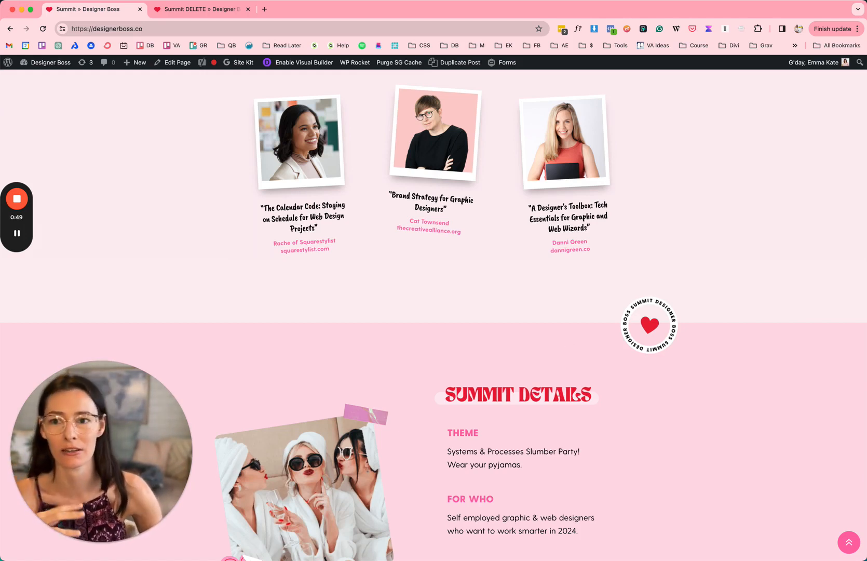
Switch to the Summit DELETE page in the Visual Builder and locate the round badge image's layer.
{"action": "left_click", "coordinate": [207, 13]}
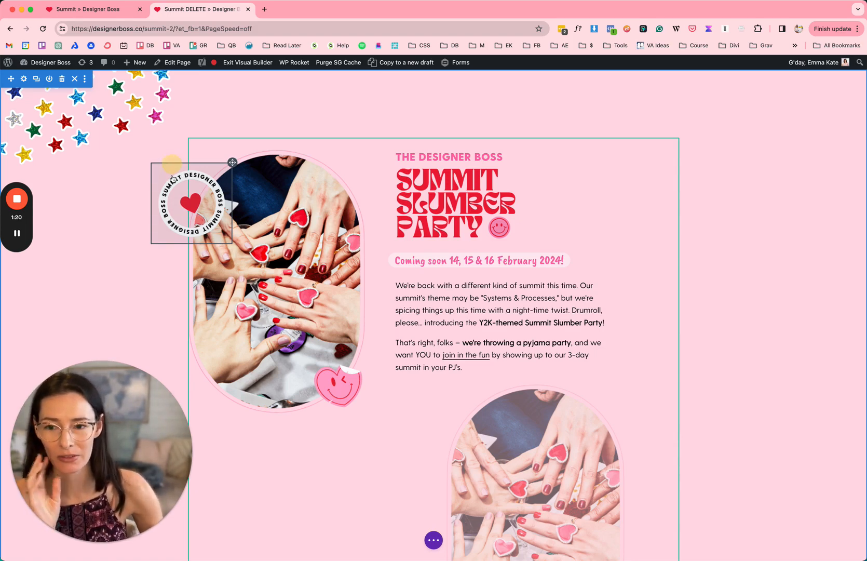
{"action": "right_click", "coordinate": [173, 179]}
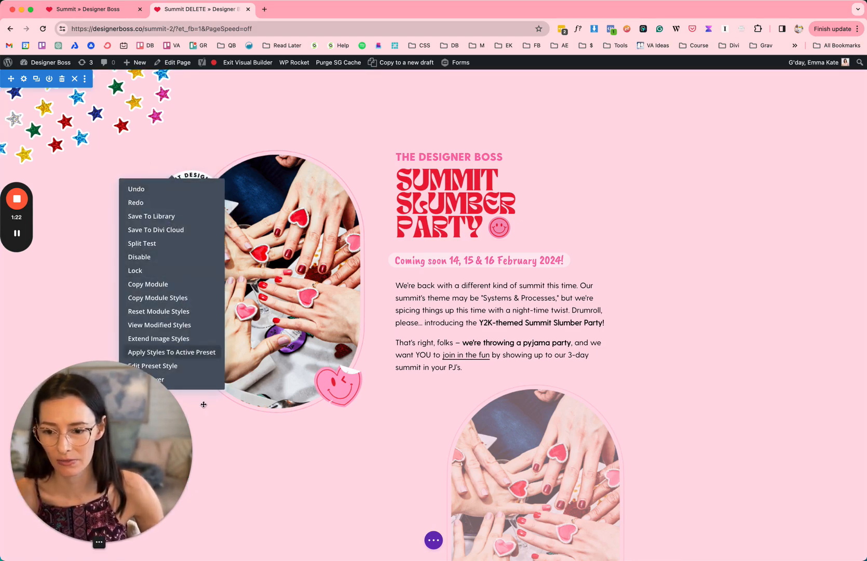
{"action": "left_click", "coordinate": [252, 443]}
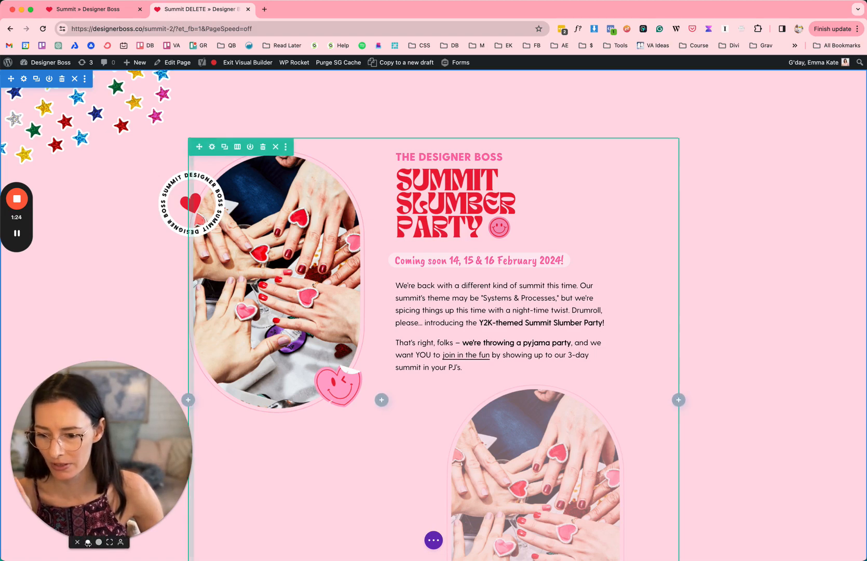
{"action": "left_click", "coordinate": [88, 542]}
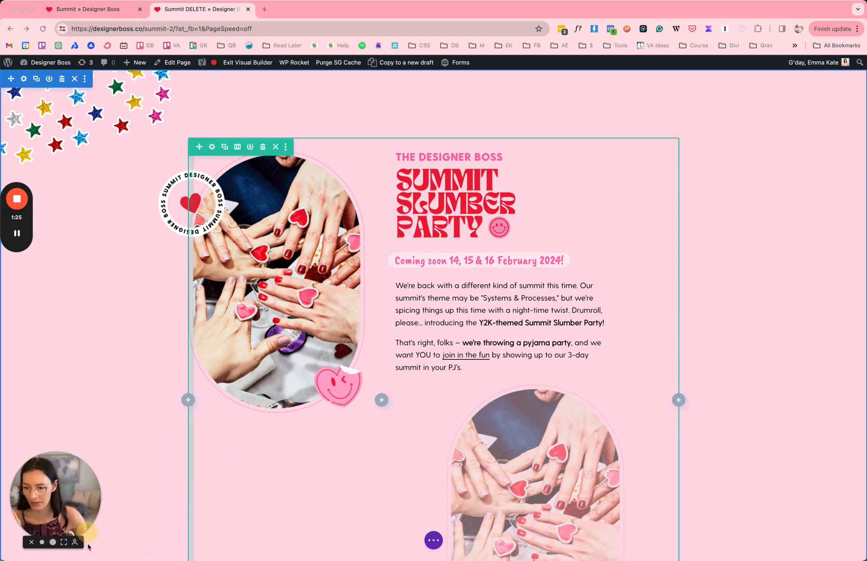
{"action": "left_click", "coordinate": [88, 390]}
{"action": "right_click", "coordinate": [177, 202]}
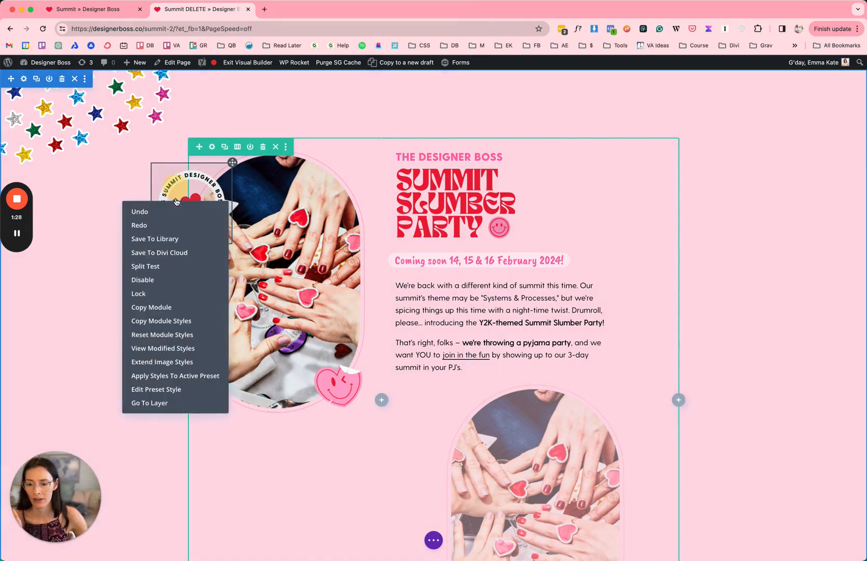
{"action": "left_click", "coordinate": [168, 403]}
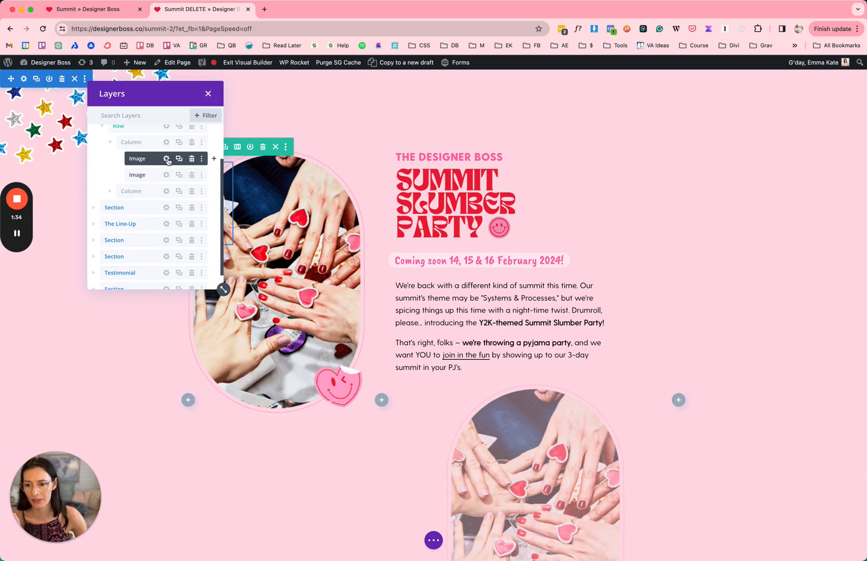
Open the round badge image's settings, close the layers list and make the settings window taller.
{"action": "left_click", "coordinate": [167, 161]}
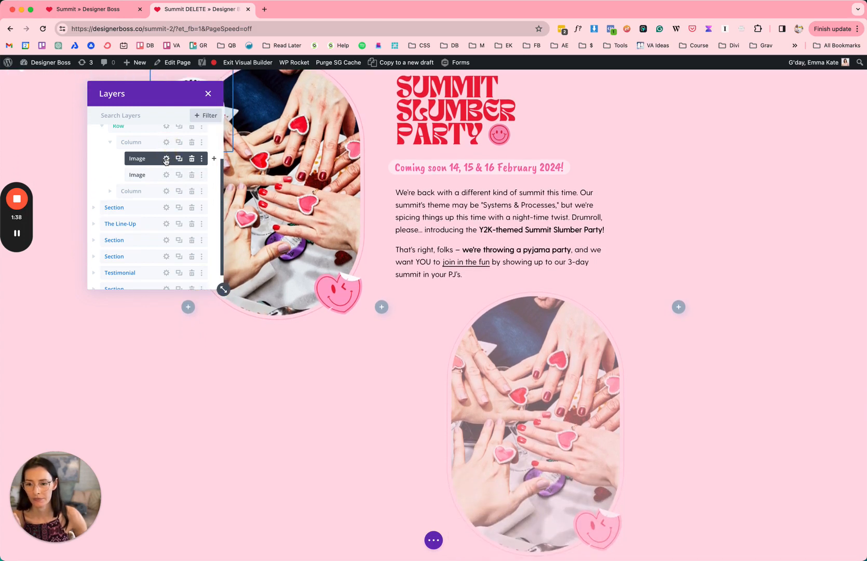
{"action": "left_click", "coordinate": [167, 161]}
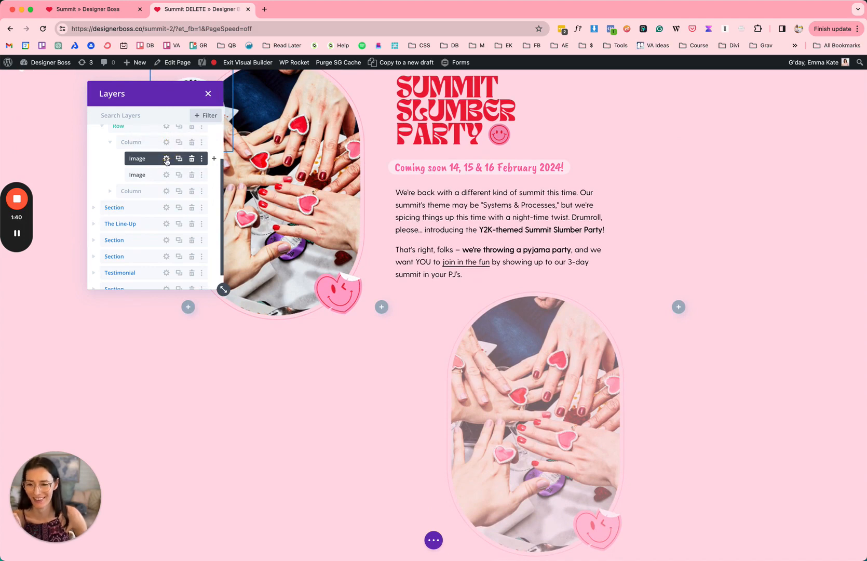
{"action": "left_click_drag", "start_coordinate": [162, 94], "coordinate": [268, 145]}
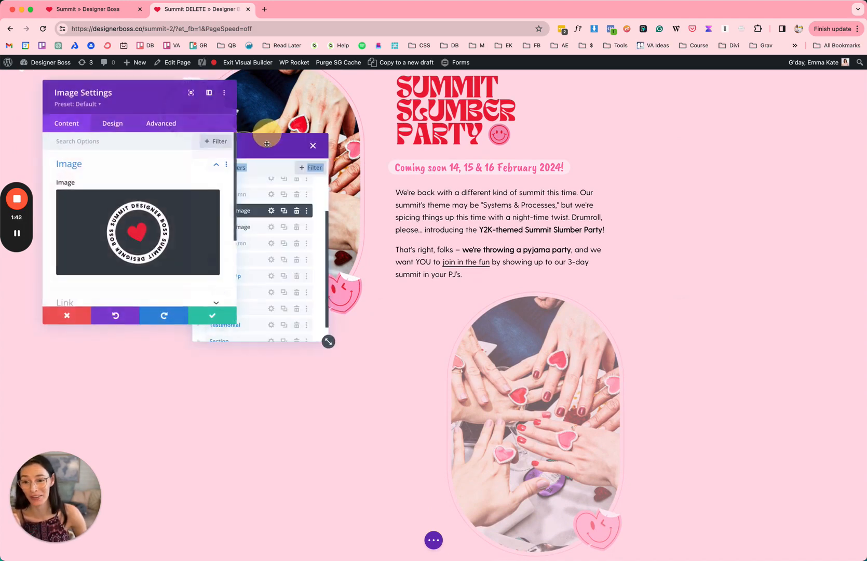
{"action": "left_click", "coordinate": [312, 146]}
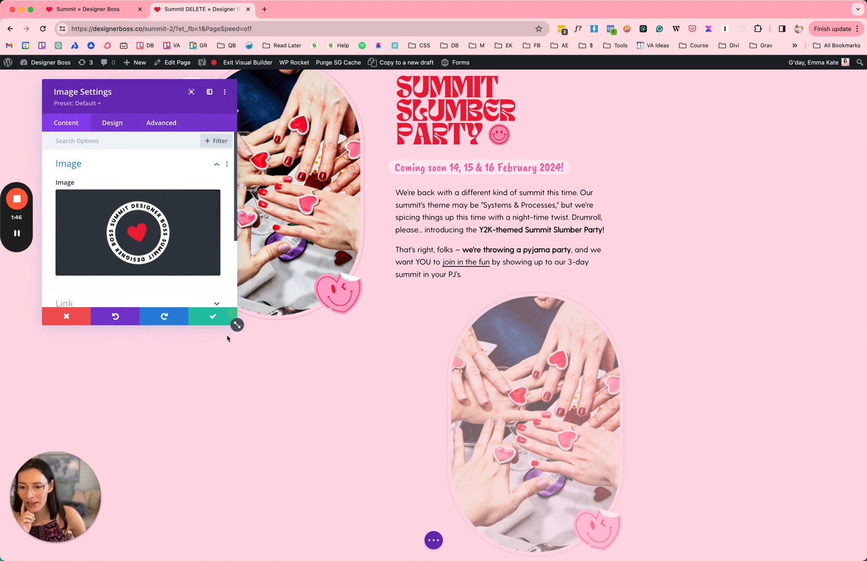
{"action": "left_click_drag", "start_coordinate": [234, 323], "coordinate": [223, 384]}
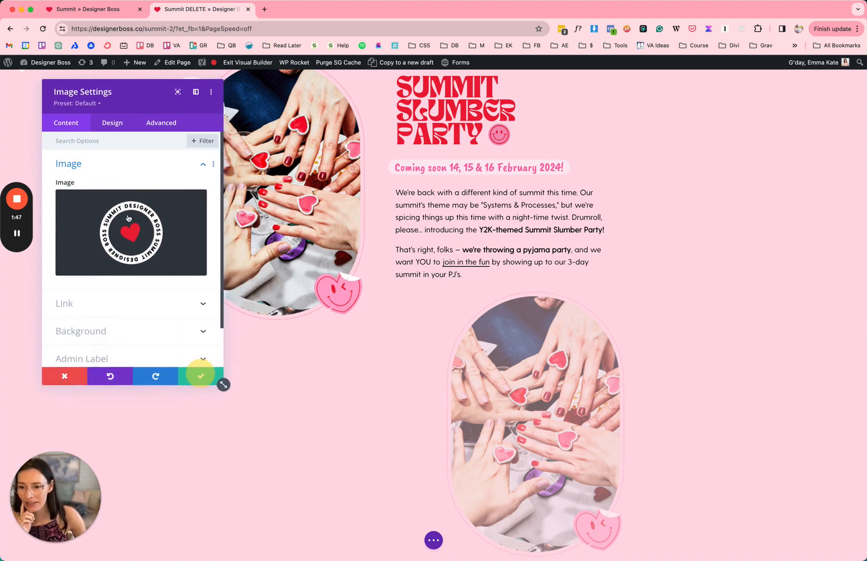
Filter the badge's image settings to Modified Styles and move the window away from the badge on the page.
{"action": "left_click", "coordinate": [205, 143]}
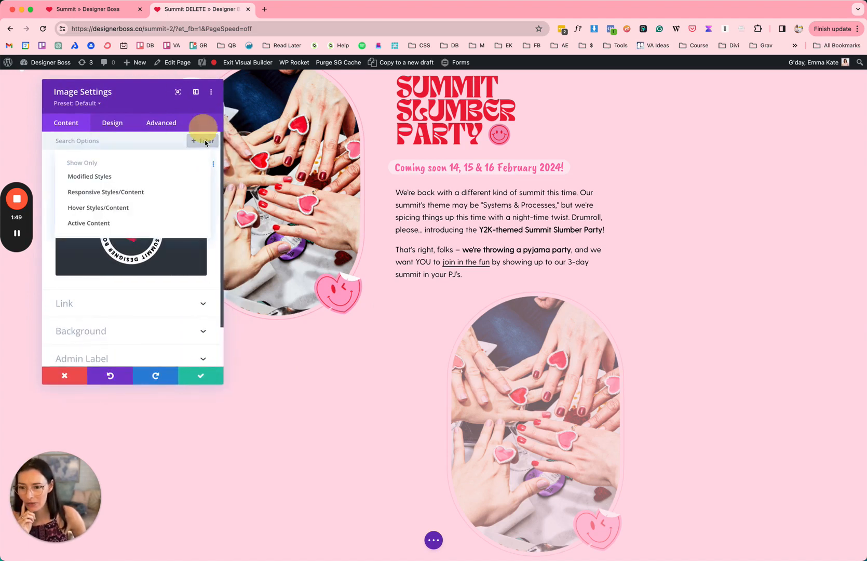
{"action": "left_click", "coordinate": [127, 177]}
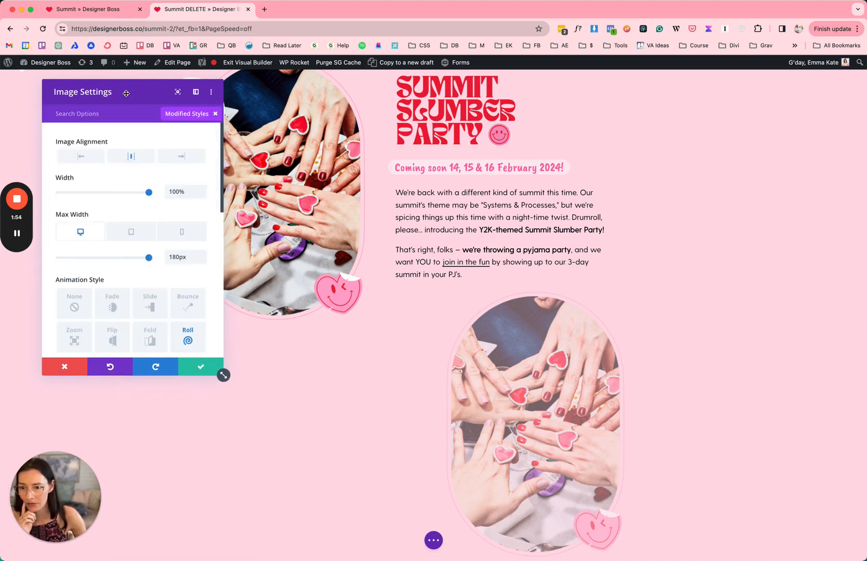
{"action": "left_click_drag", "start_coordinate": [128, 93], "coordinate": [493, 90]}
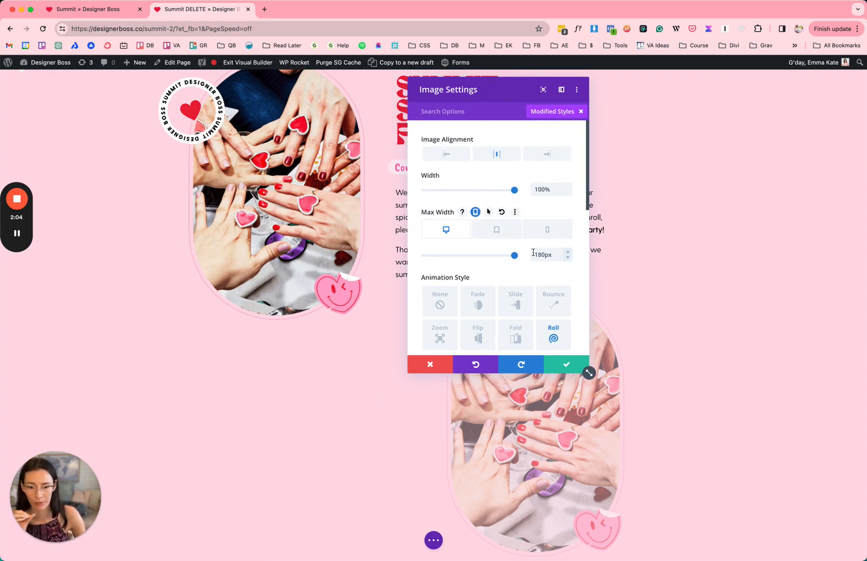
Examine the badge's modified sizing, Roll animation, device visibility, position, offset and Z Index settings, then clear the filter.
{"action": "scroll", "coordinate": [537, 253], "scroll_direction": "down", "scroll_amount": 3}
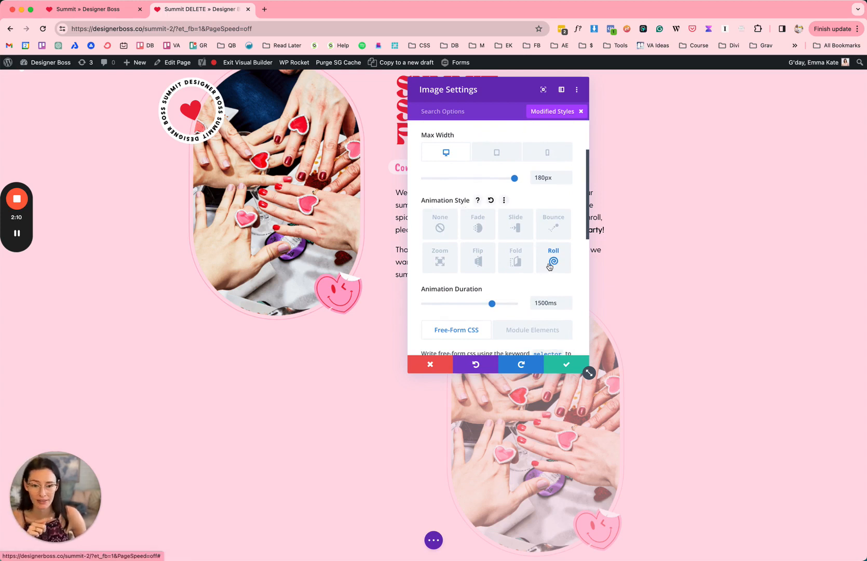
{"action": "scroll", "coordinate": [549, 267], "scroll_direction": "down", "scroll_amount": 4}
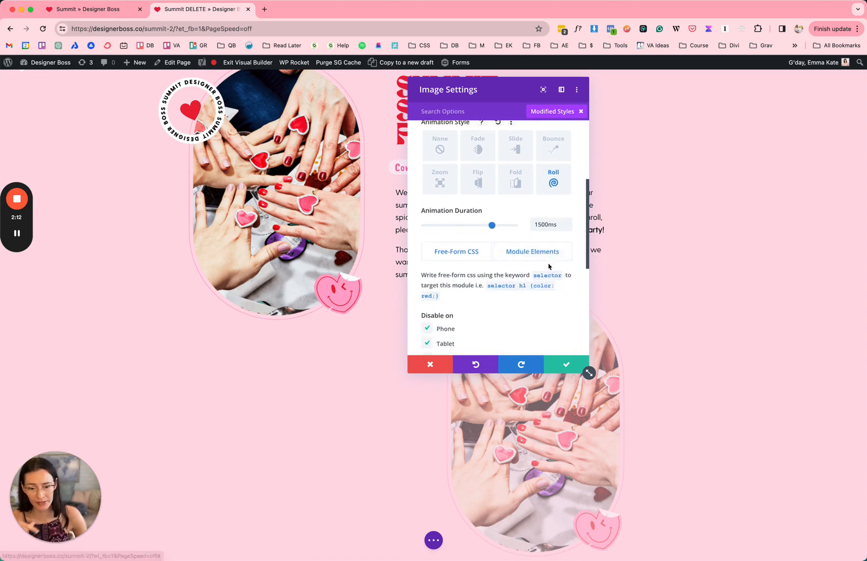
{"action": "scroll", "coordinate": [549, 266], "scroll_direction": "down", "scroll_amount": 1}
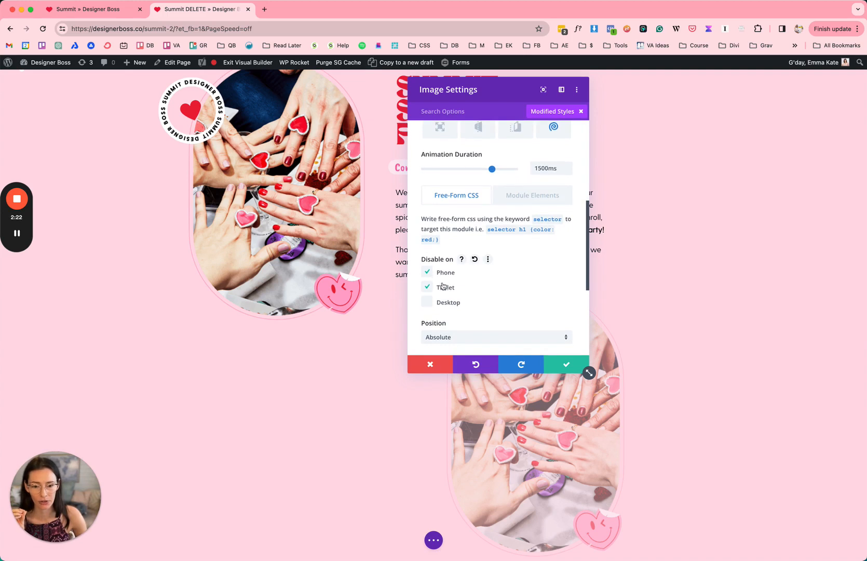
{"action": "scroll", "coordinate": [457, 282], "scroll_direction": "down", "scroll_amount": 3}
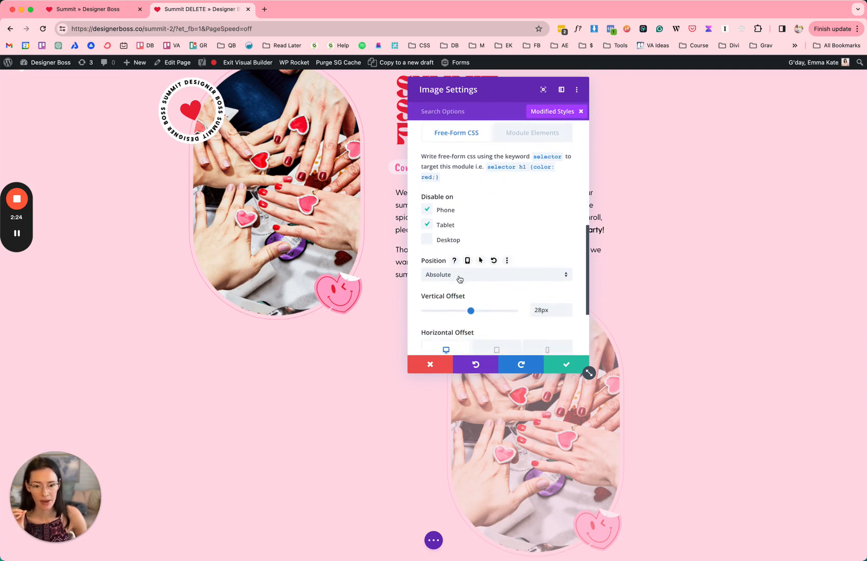
{"action": "scroll", "coordinate": [460, 279], "scroll_direction": "down", "scroll_amount": 1}
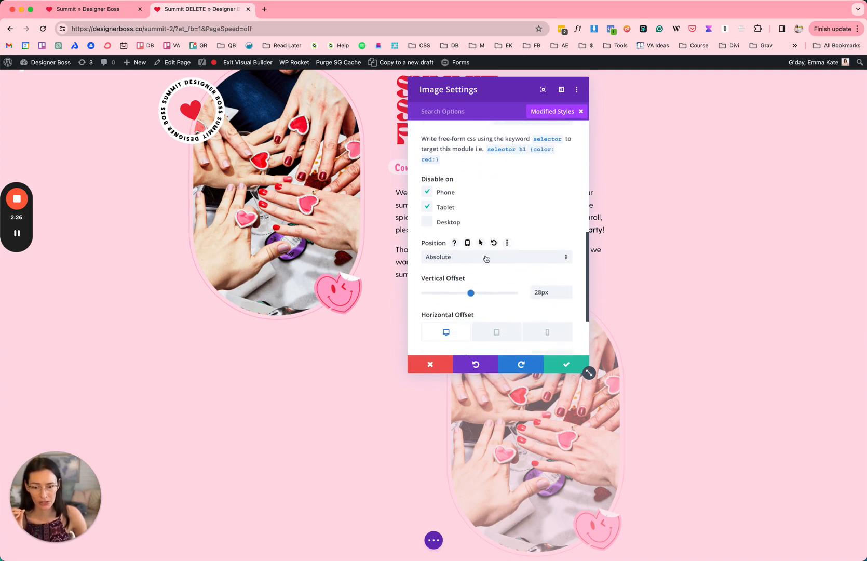
{"action": "scroll", "coordinate": [487, 259], "scroll_direction": "down", "scroll_amount": 1}
{"action": "left_click", "coordinate": [448, 240]}
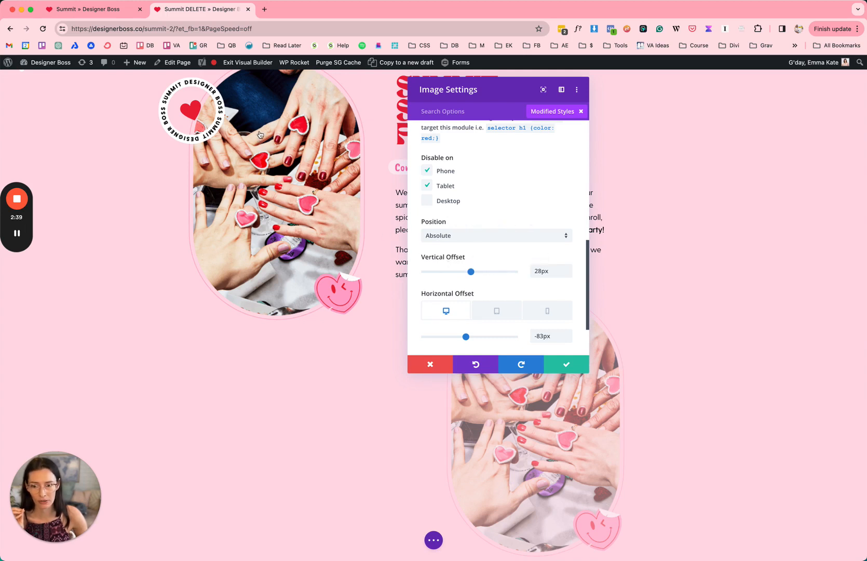
{"action": "scroll", "coordinate": [260, 135], "scroll_direction": "up", "scroll_amount": 3}
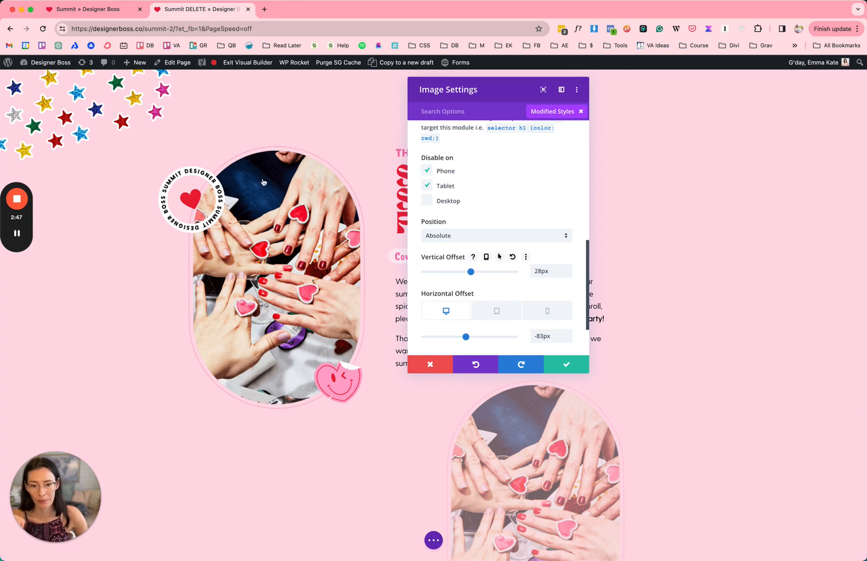
{"action": "scroll", "coordinate": [505, 263], "scroll_direction": "down", "scroll_amount": 2}
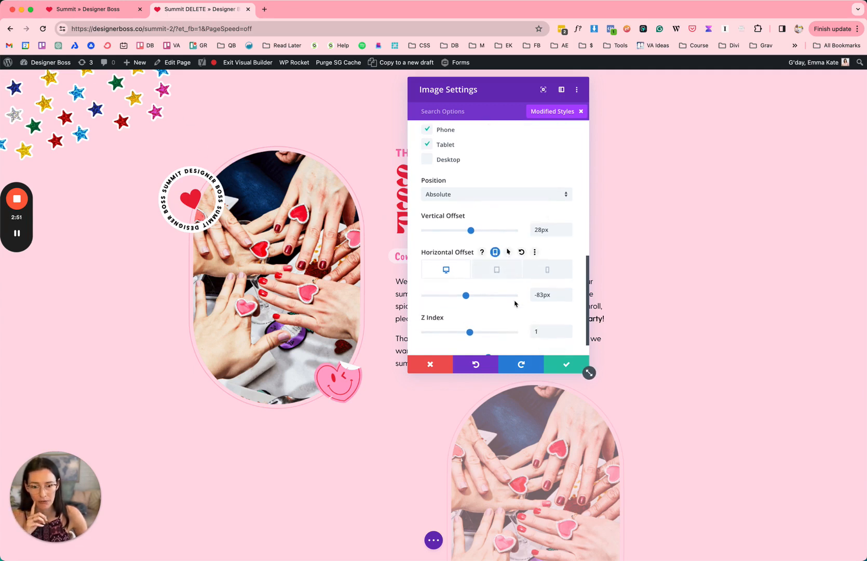
{"action": "scroll", "coordinate": [514, 303], "scroll_direction": "down", "scroll_amount": 1}
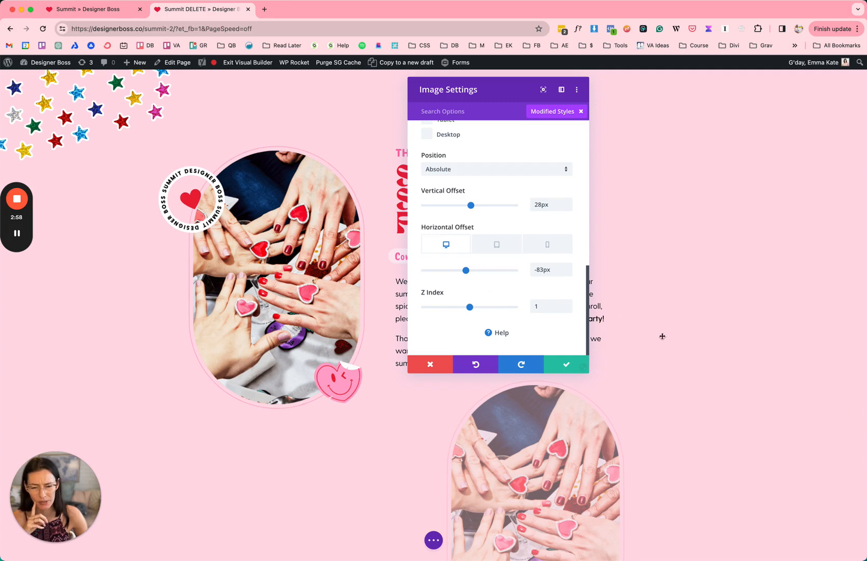
{"action": "scroll", "coordinate": [519, 275], "scroll_direction": "up", "scroll_amount": 10}
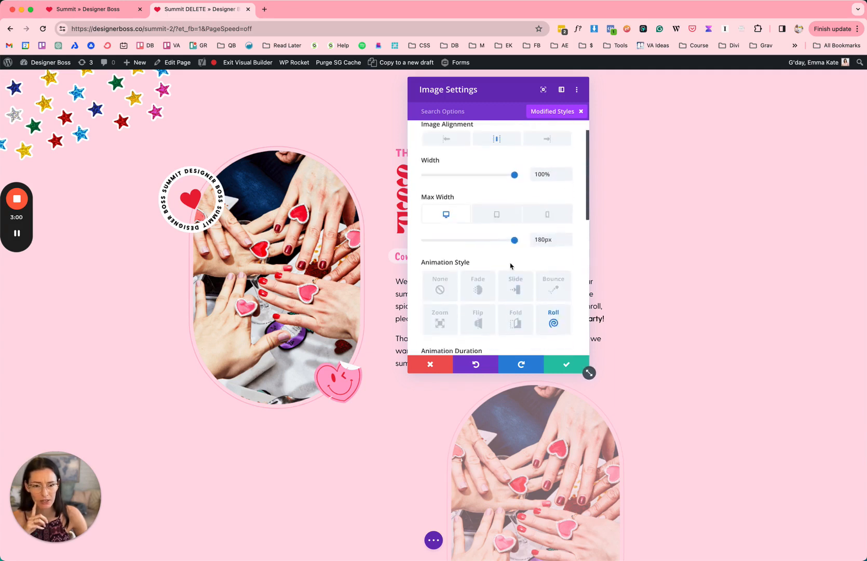
{"action": "left_click", "coordinate": [581, 113]}
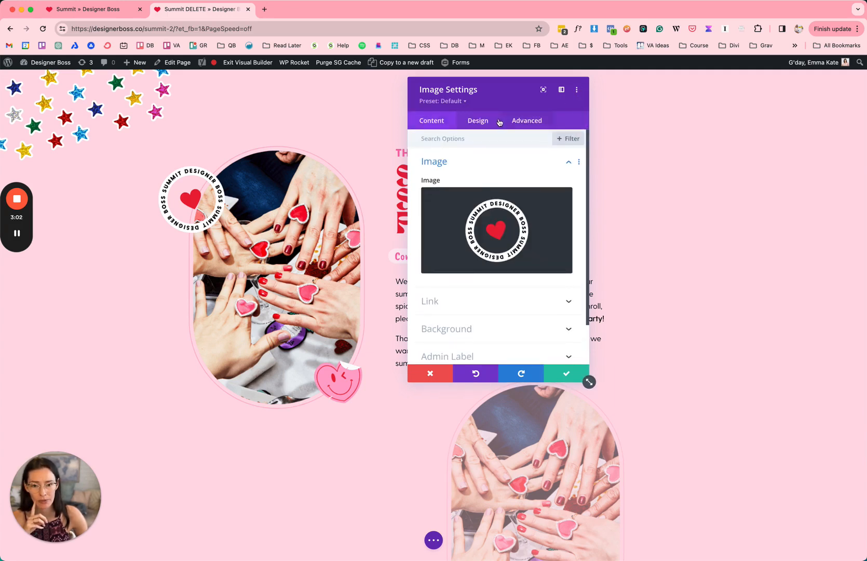
Open the badge image's Position settings, switch the position to Default and return it to Absolute.
{"action": "left_click", "coordinate": [529, 122]}
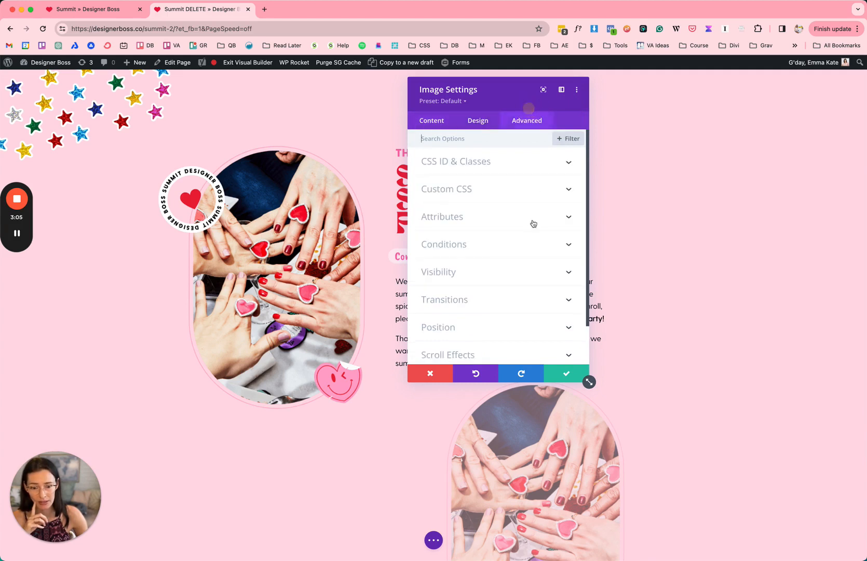
{"action": "left_click", "coordinate": [516, 334]}
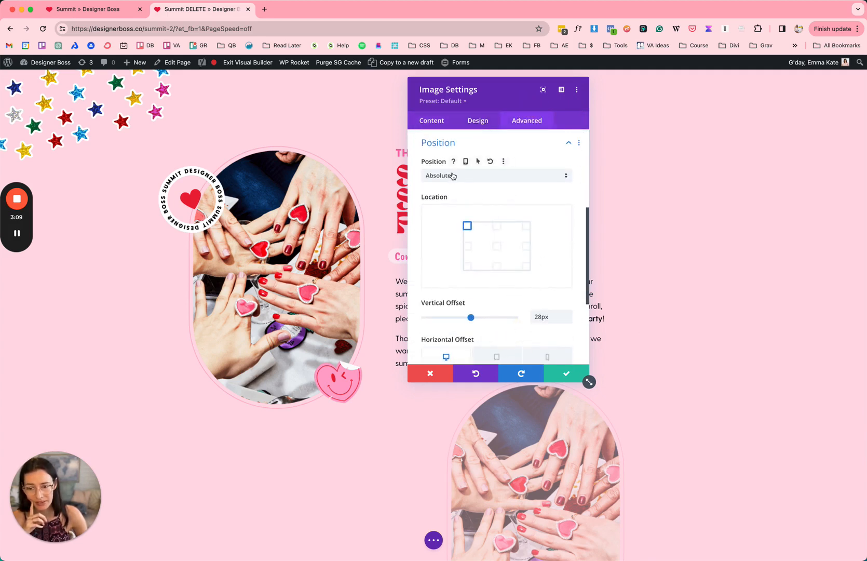
{"action": "left_click", "coordinate": [453, 175]}
{"action": "left_click", "coordinate": [469, 183]}
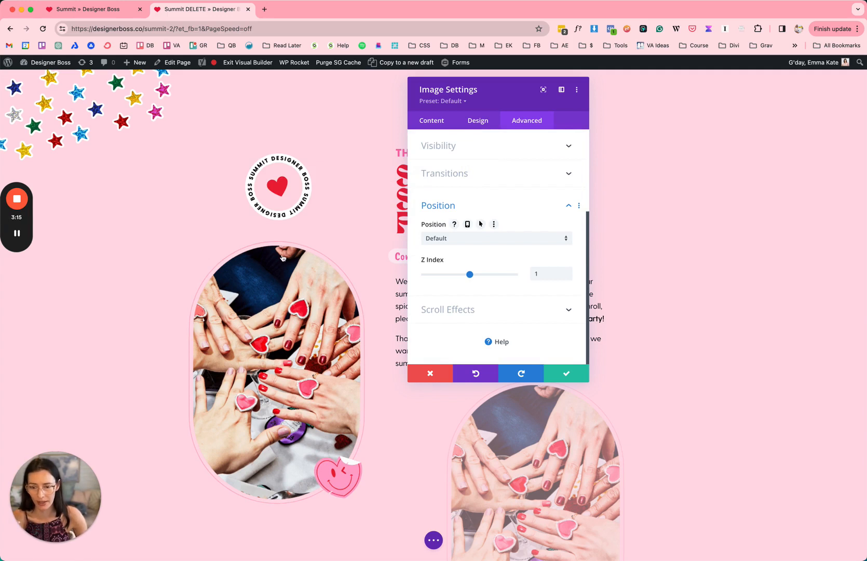
{"action": "left_click", "coordinate": [545, 238]}
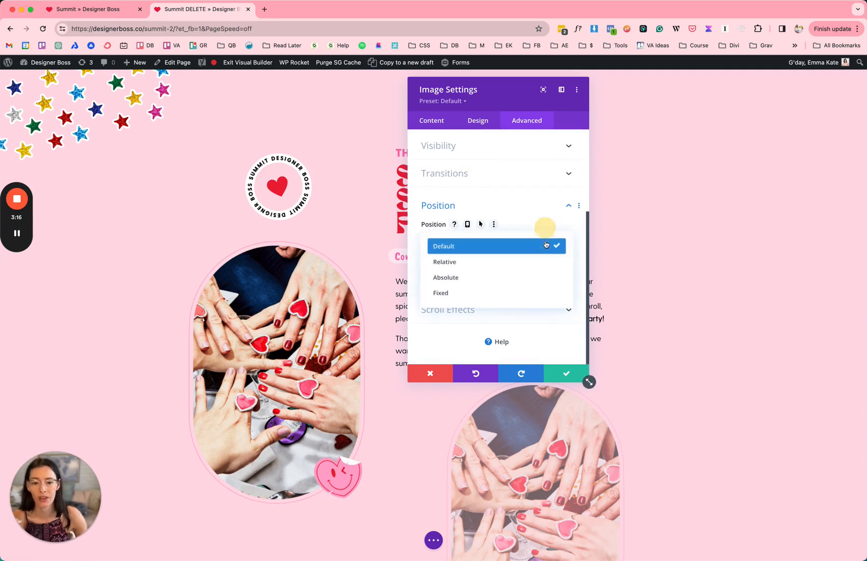
{"action": "left_click", "coordinate": [532, 276]}
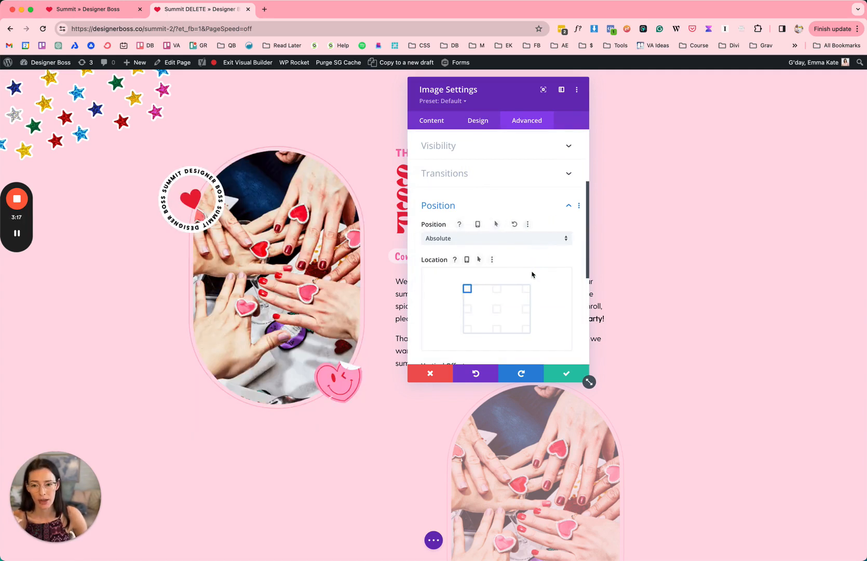
Try centre, top-centre, top-right and other Location anchors for the absolutely positioned badge, finishing back on the top-left anchor.
{"action": "left_click", "coordinate": [467, 308]}
{"action": "left_click", "coordinate": [497, 309]}
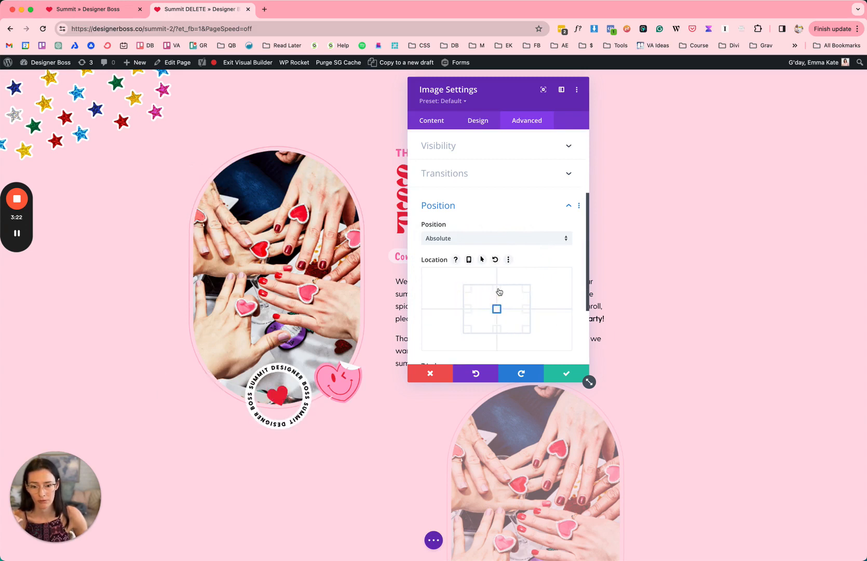
{"action": "left_click", "coordinate": [498, 289]}
{"action": "scroll", "coordinate": [513, 297], "scroll_direction": "down", "scroll_amount": 3}
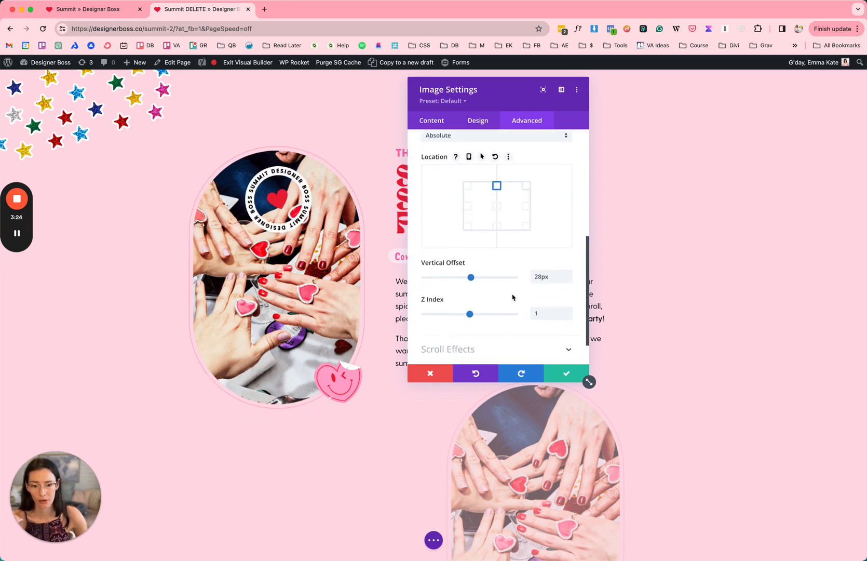
{"action": "scroll", "coordinate": [480, 242], "scroll_direction": "up", "scroll_amount": 2}
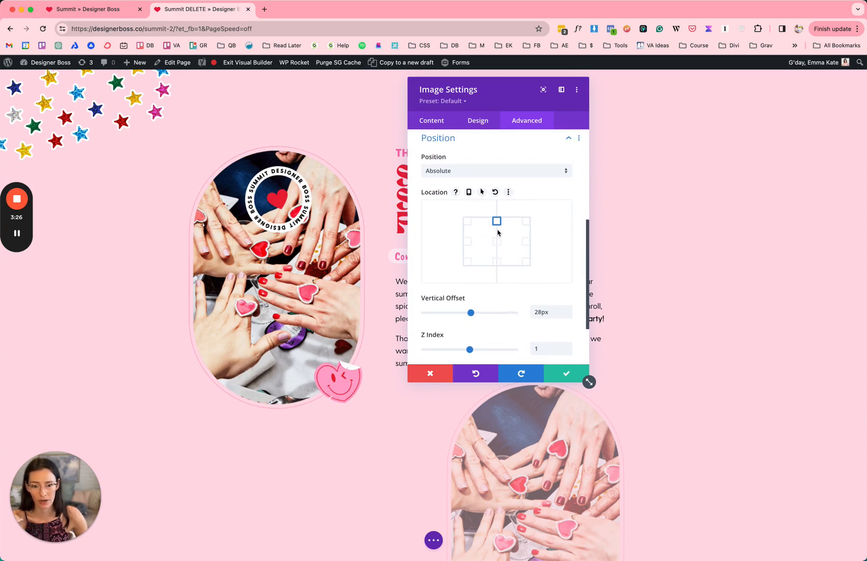
{"action": "left_click", "coordinate": [526, 222]}
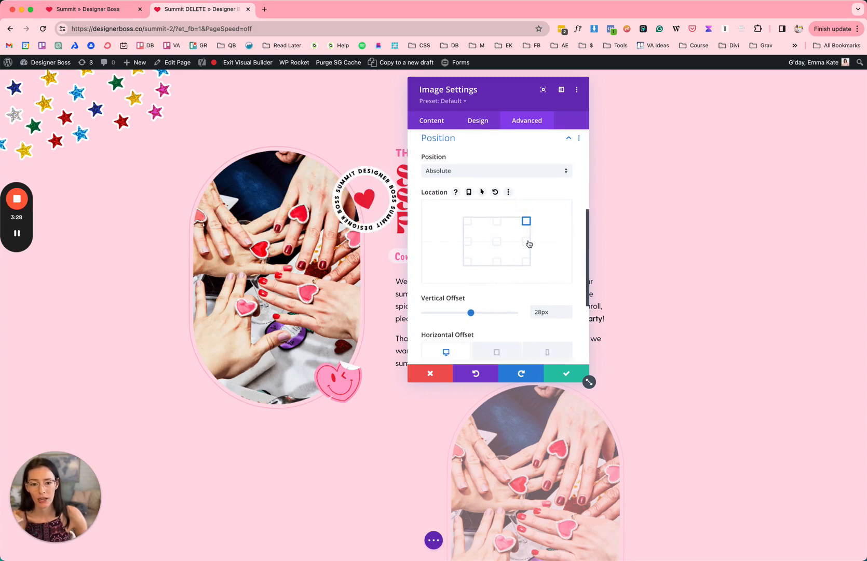
{"action": "left_click", "coordinate": [526, 241]}
{"action": "left_click", "coordinate": [497, 241]}
{"action": "left_click", "coordinate": [497, 261]}
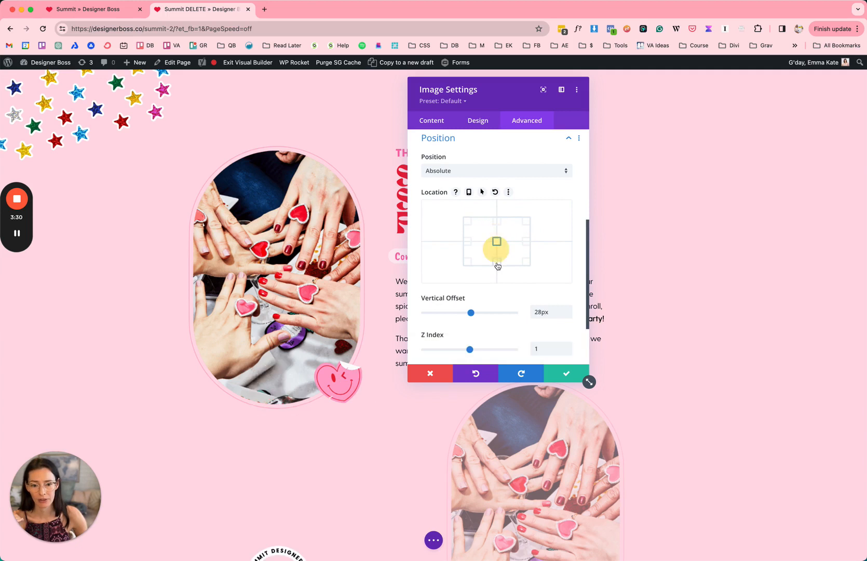
{"action": "left_click", "coordinate": [469, 223]}
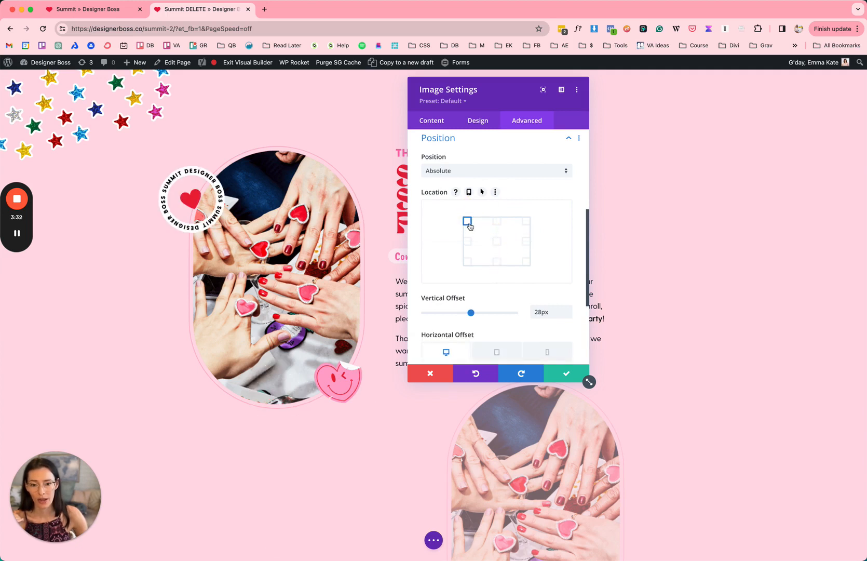
Clear the badge's Vertical Offset to preview its placement, and restore the offset to 28px.
{"action": "scroll", "coordinate": [474, 230], "scroll_direction": "down", "scroll_amount": 5}
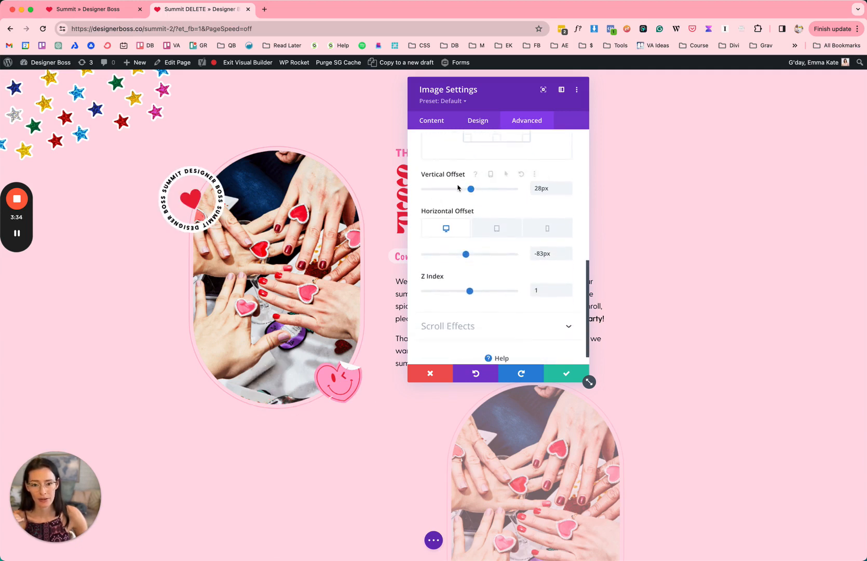
{"action": "double_click", "coordinate": [549, 188]}
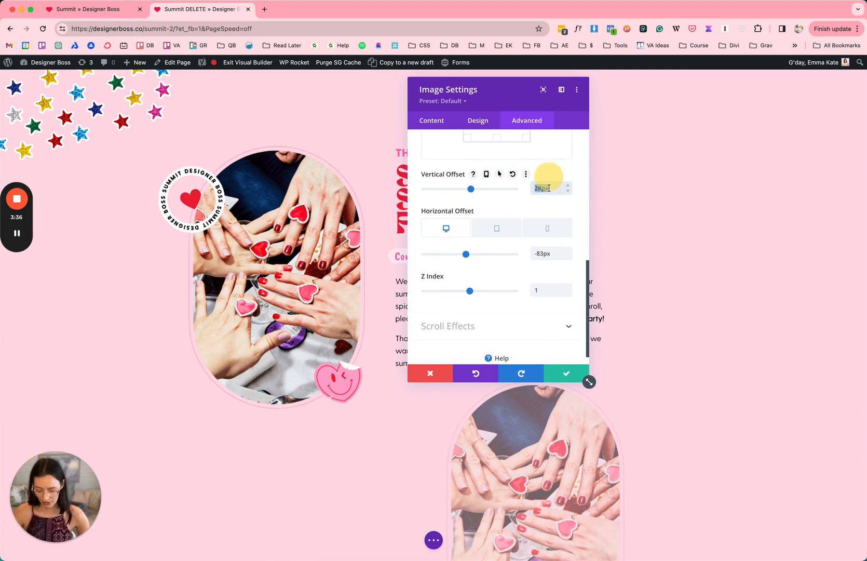
{"action": "key", "text": "BackSpace"}
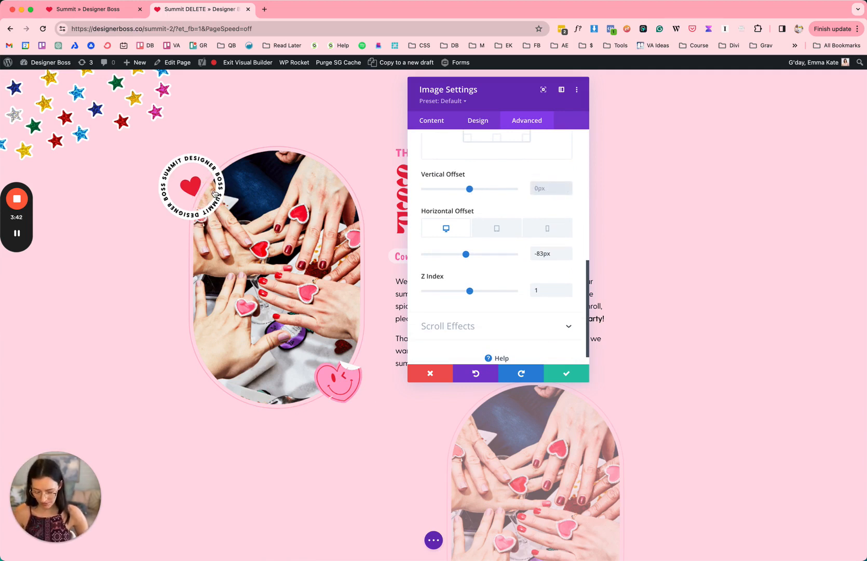
{"action": "left_click_drag", "start_coordinate": [232, 196], "coordinate": [236, 208]}
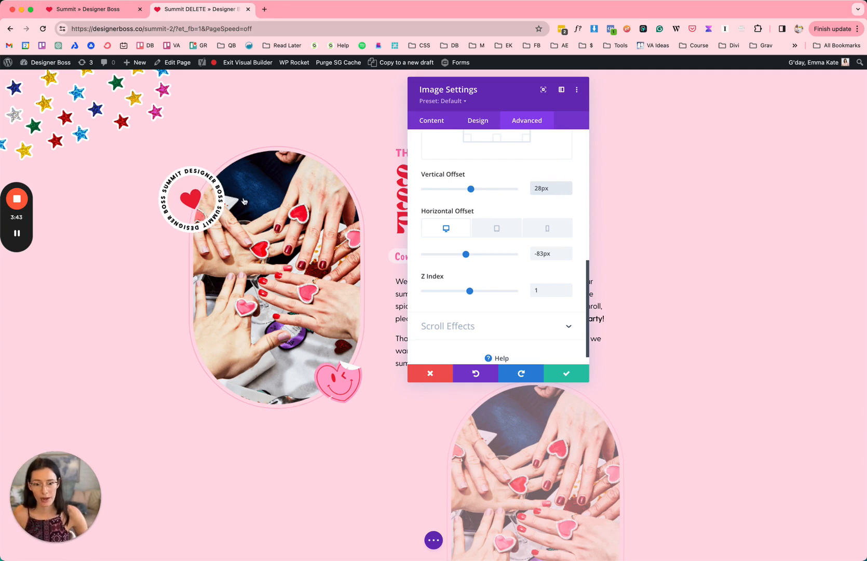
Clear the badge's desktop Horizontal Offset, undo that to restore -83px, and save the image settings.
{"action": "left_click", "coordinate": [540, 253]}
{"action": "key", "text": "super+a"}
{"action": "key", "text": "BackSpace"}
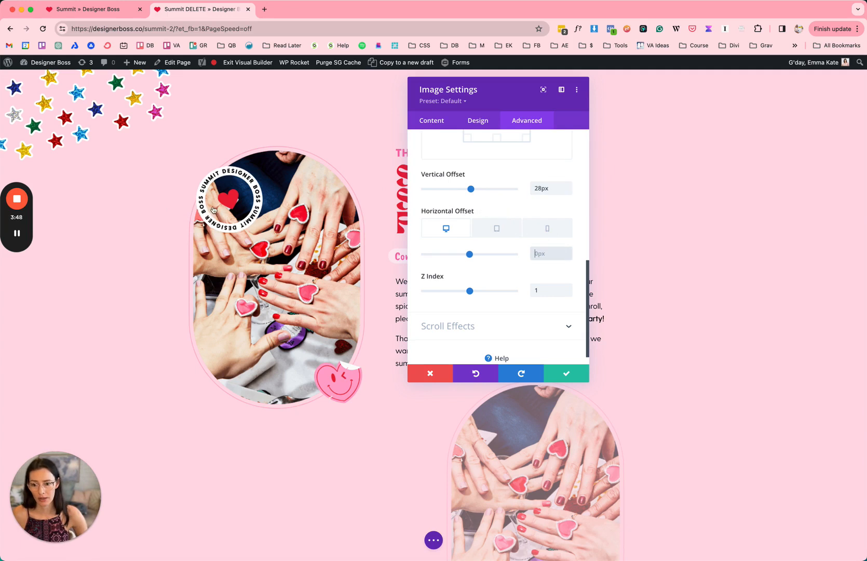
{"action": "key", "text": "super+z"}
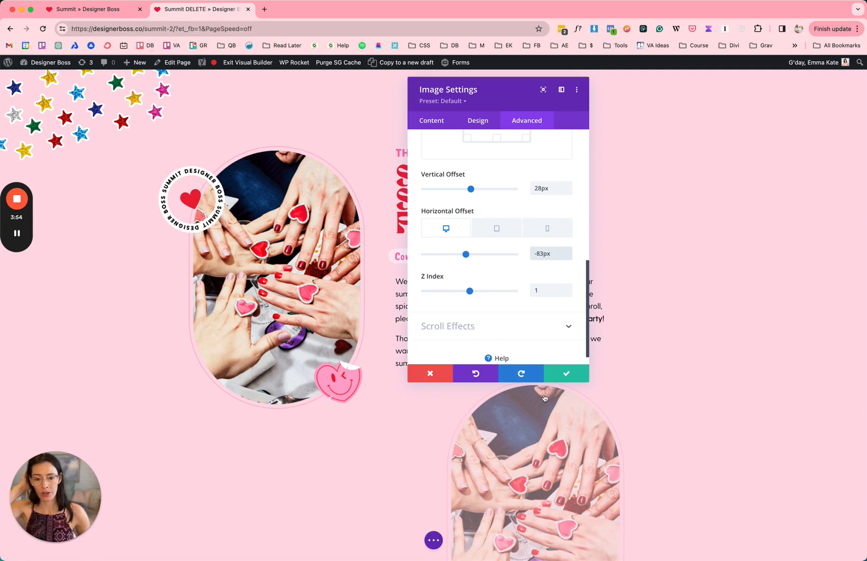
{"action": "left_click", "coordinate": [565, 374]}
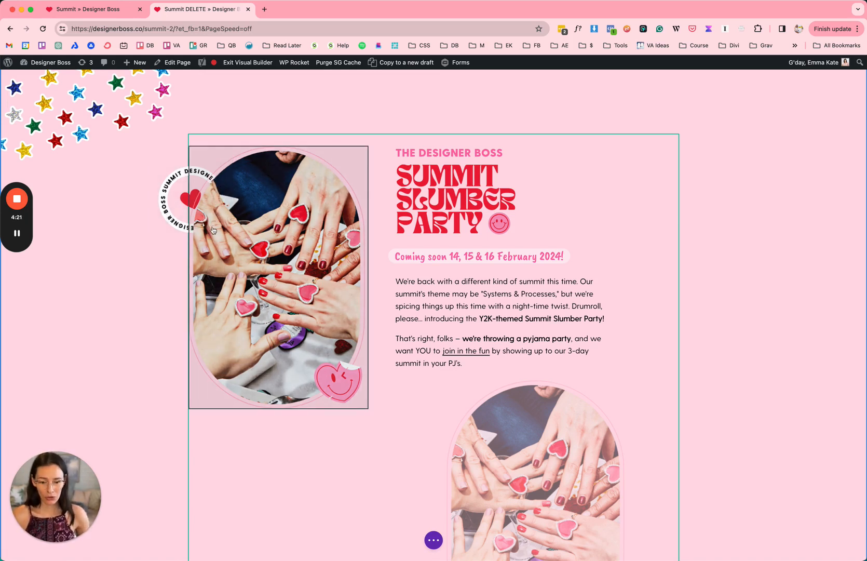
Locate the layer of the row holding the candy hearts sticker and expand it down to its image.
{"action": "scroll", "coordinate": [531, 306], "scroll_direction": "down", "scroll_amount": 3}
{"action": "scroll", "coordinate": [530, 304], "scroll_direction": "down", "scroll_amount": 20}
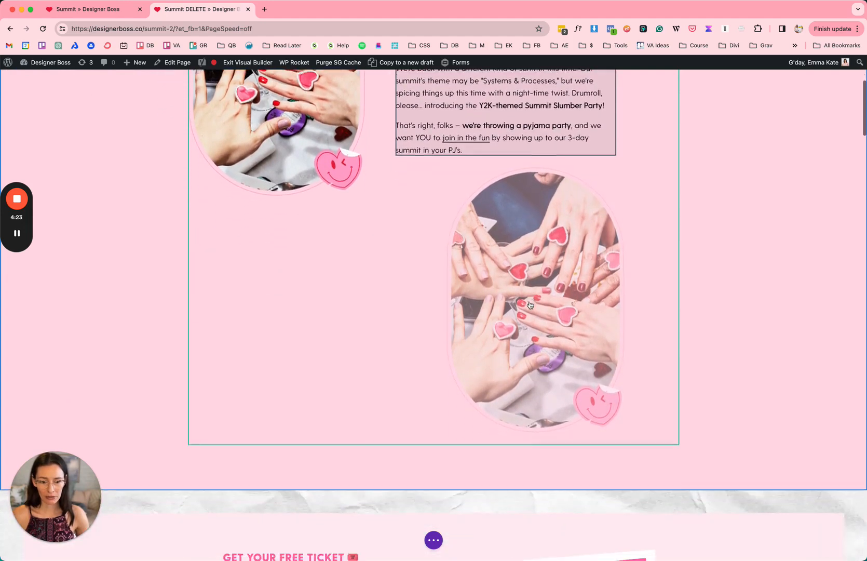
{"action": "scroll", "coordinate": [530, 305], "scroll_direction": "down", "scroll_amount": 5}
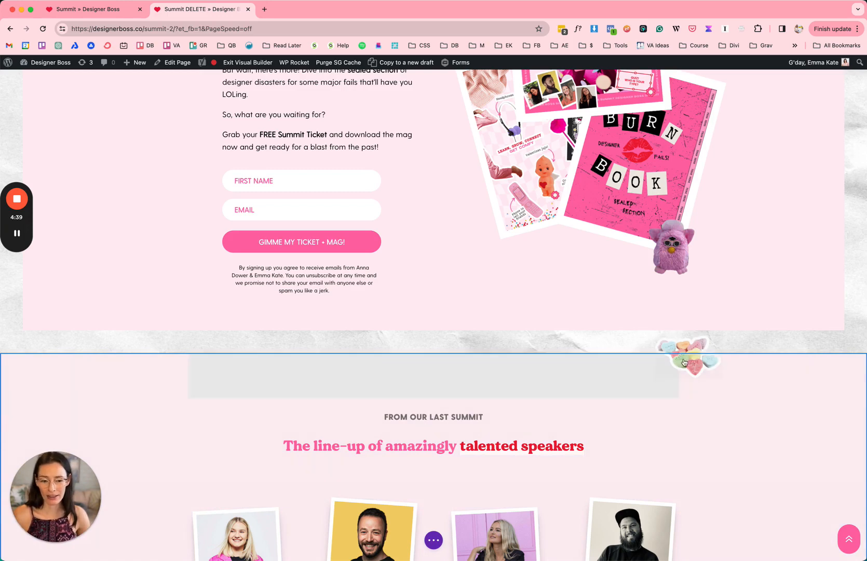
{"action": "right_click", "coordinate": [643, 375]}
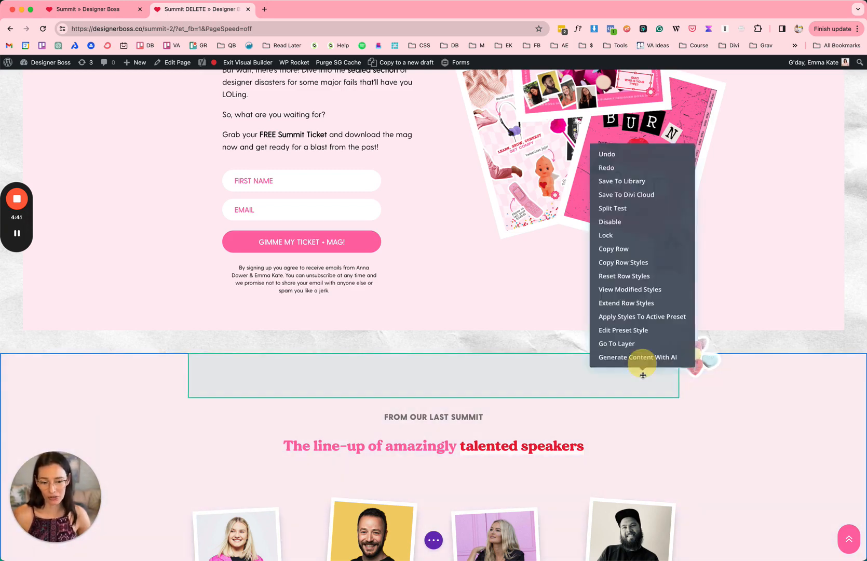
{"action": "left_click", "coordinate": [631, 350]}
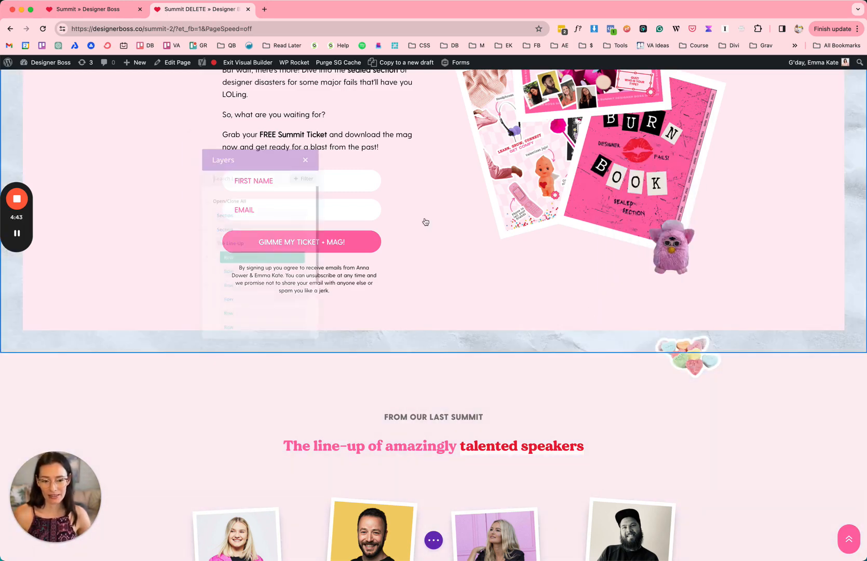
{"action": "left_click_drag", "start_coordinate": [267, 141], "coordinate": [147, 106]}
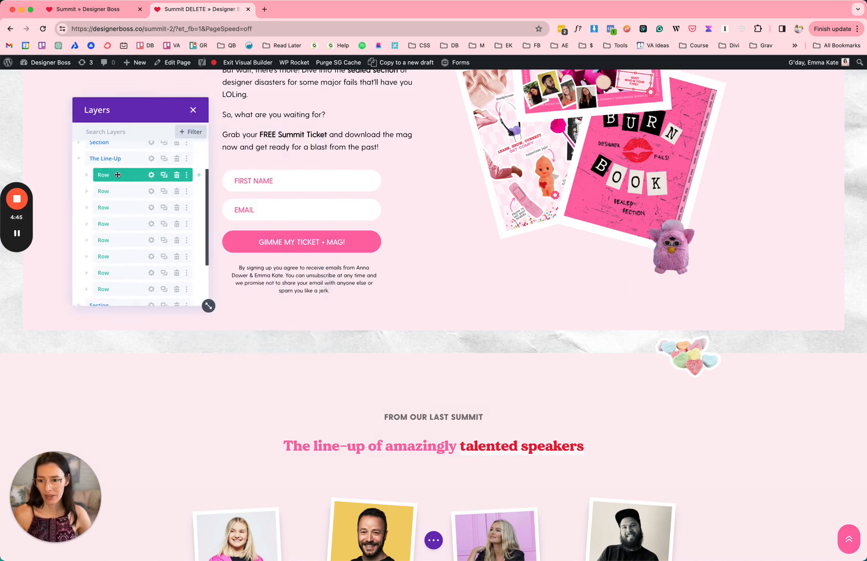
{"action": "left_click", "coordinate": [87, 174]}
{"action": "left_click", "coordinate": [95, 192]}
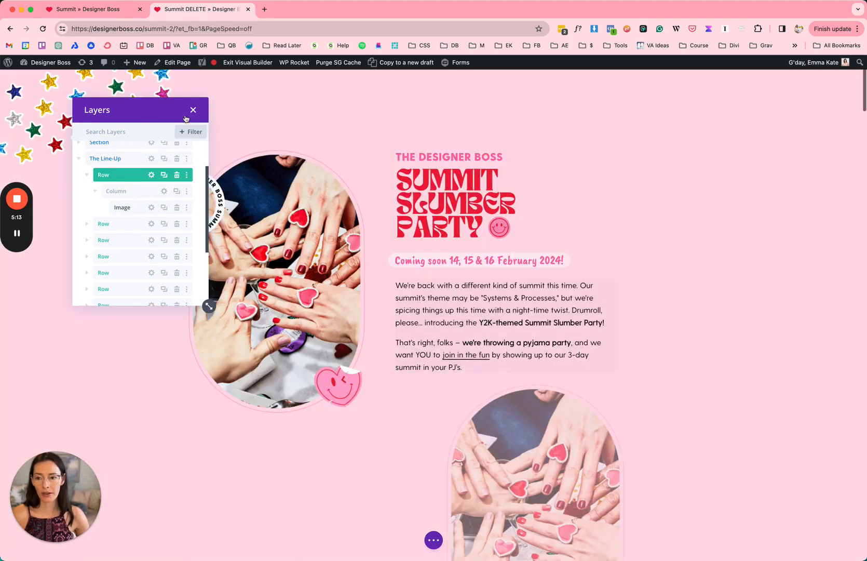
Move the layers list off the page's hero image, open the candy hearts row's settings and filter them to Modified Styles.
{"action": "left_click_drag", "start_coordinate": [144, 109], "coordinate": [618, 111]}
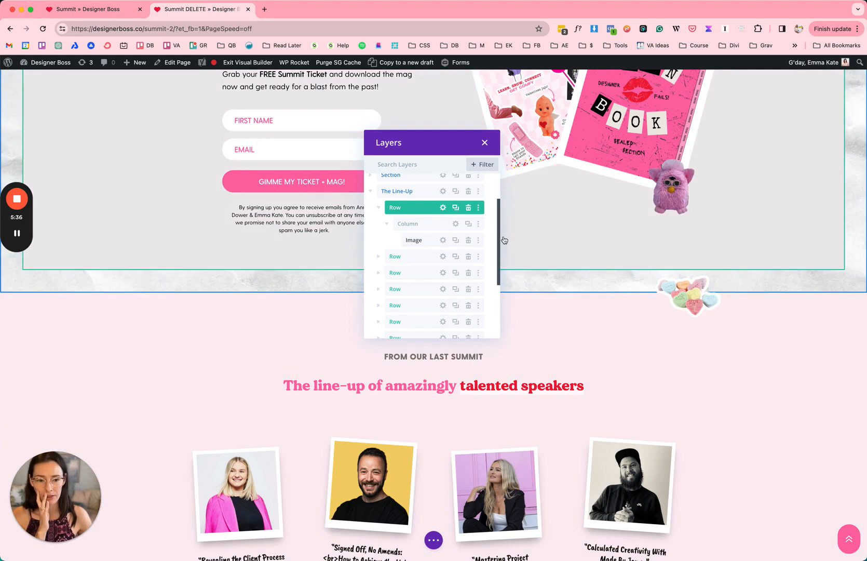
{"action": "right_click", "coordinate": [420, 208]}
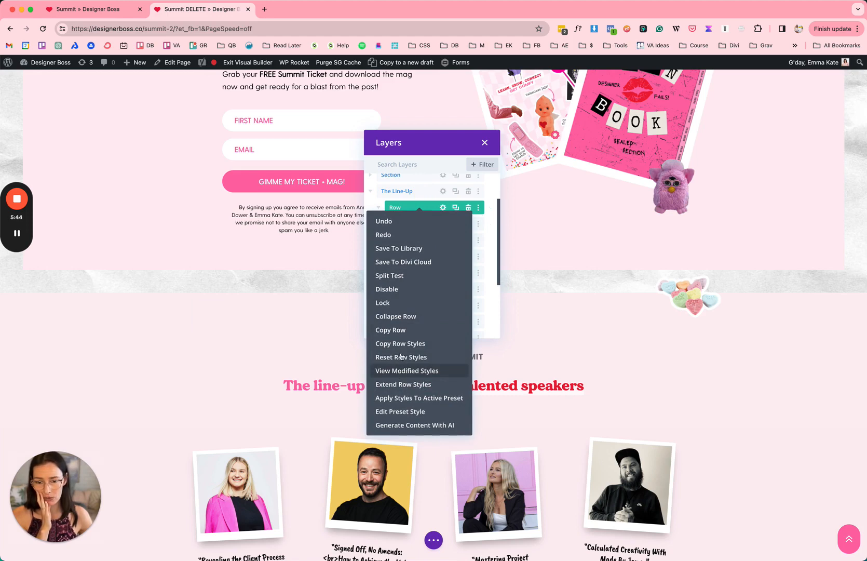
{"action": "left_click", "coordinate": [442, 192]}
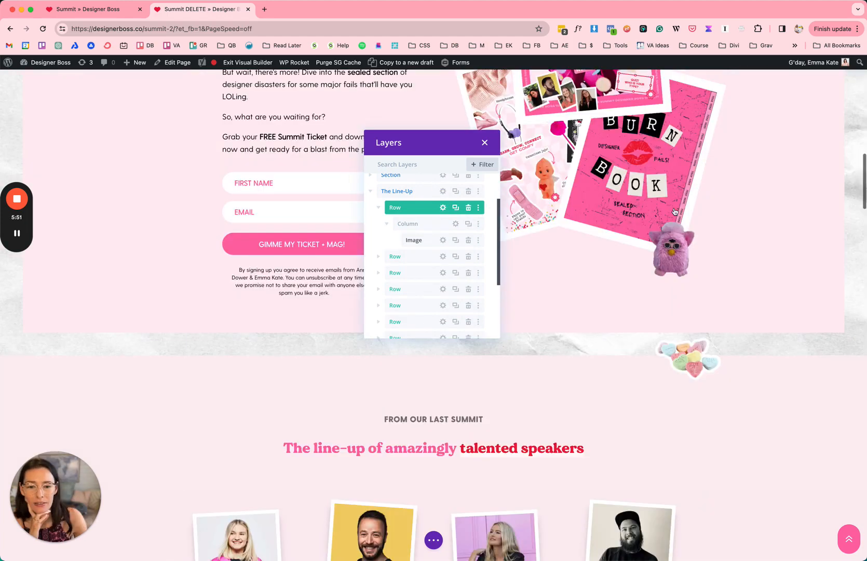
{"action": "left_click", "coordinate": [443, 208]}
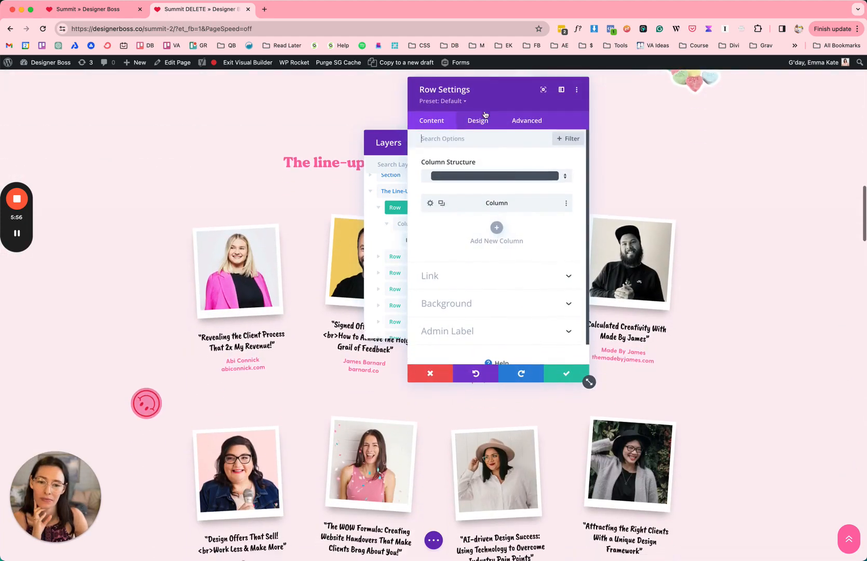
{"action": "left_click", "coordinate": [577, 141]}
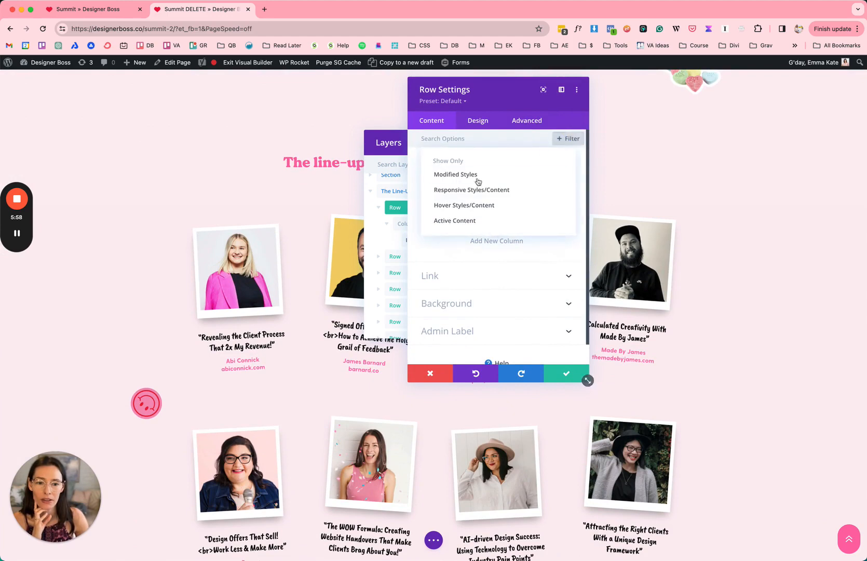
{"action": "left_click", "coordinate": [478, 176]}
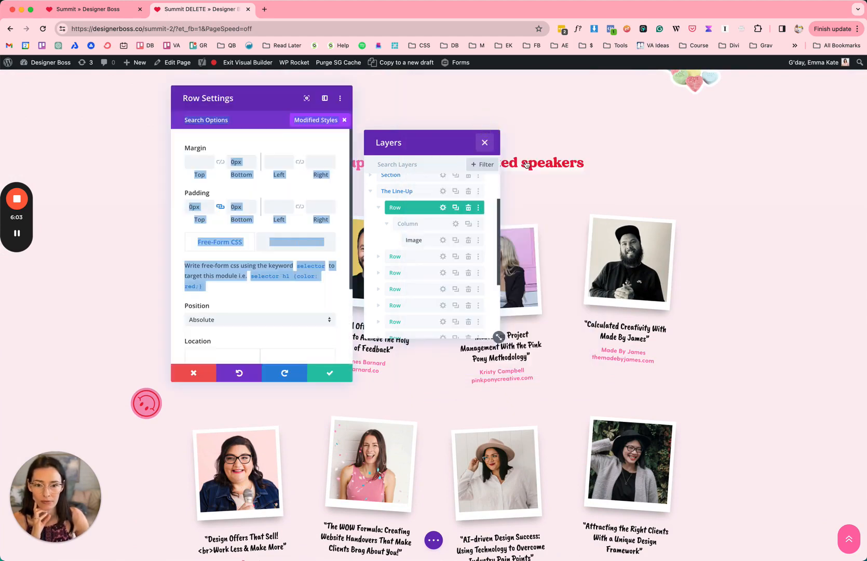
Examine the candy hearts row's modified margin, padding, position and location settings, and close the row settings.
{"action": "left_click", "coordinate": [269, 132]}
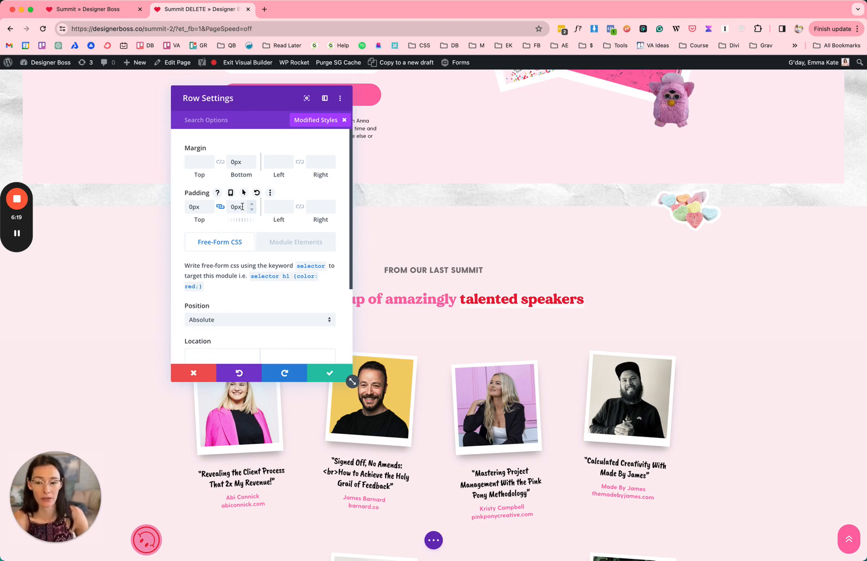
{"action": "scroll", "coordinate": [243, 206], "scroll_direction": "down", "scroll_amount": 5}
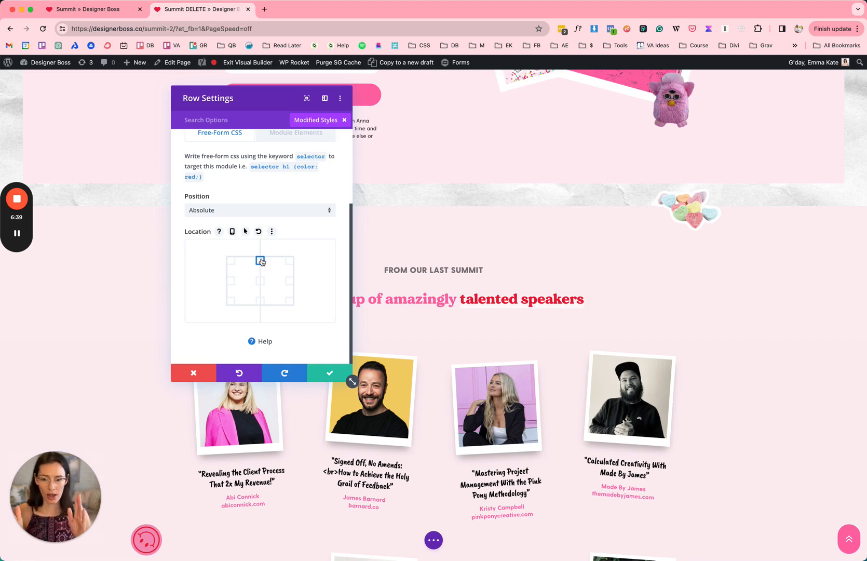
{"action": "left_click", "coordinate": [327, 373]}
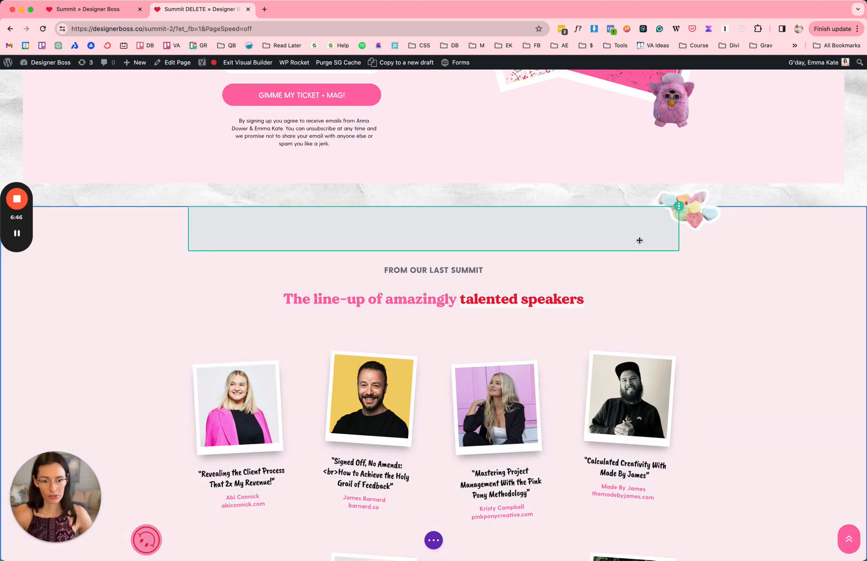
Go to the layer of the empty row above the speakers heading and expand its row and column to reveal the image.
{"action": "right_click", "coordinate": [588, 218]}
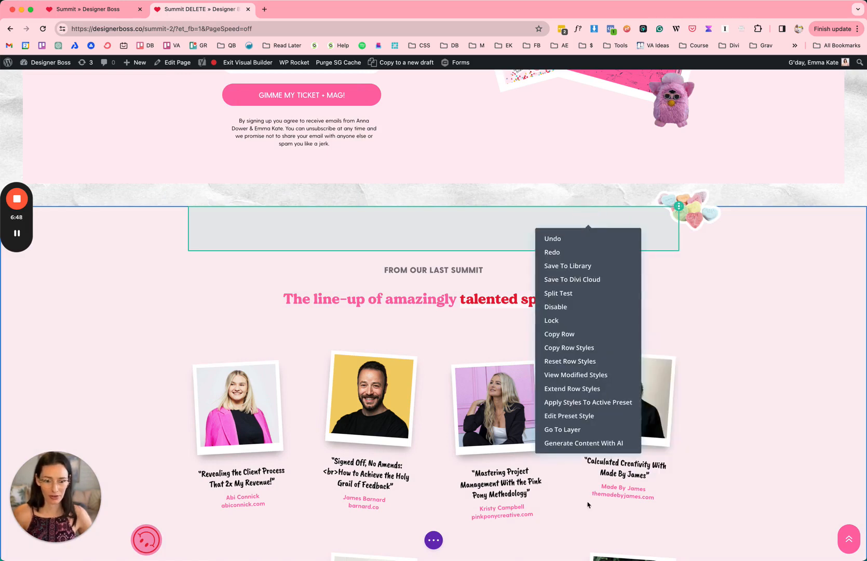
{"action": "left_click", "coordinate": [576, 431]}
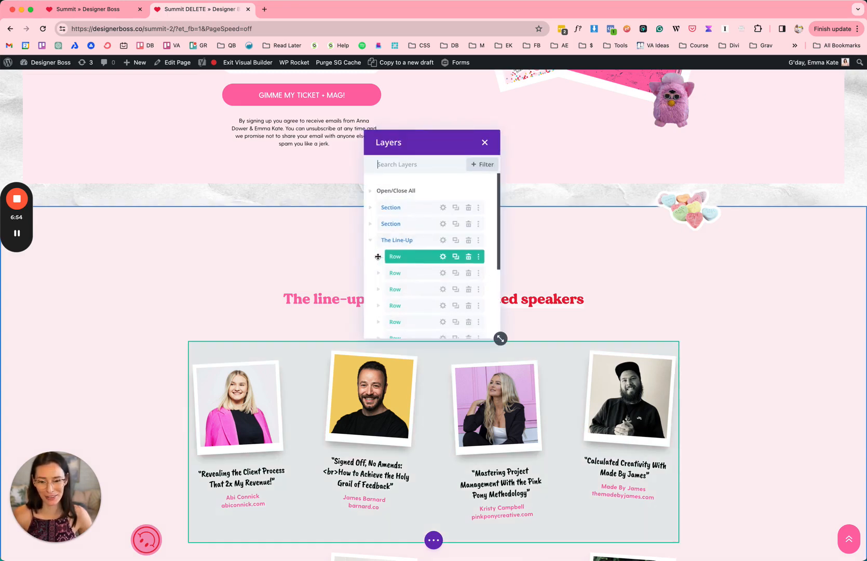
{"action": "left_click", "coordinate": [378, 257]}
{"action": "scroll", "coordinate": [385, 244], "scroll_direction": "down", "scroll_amount": 2}
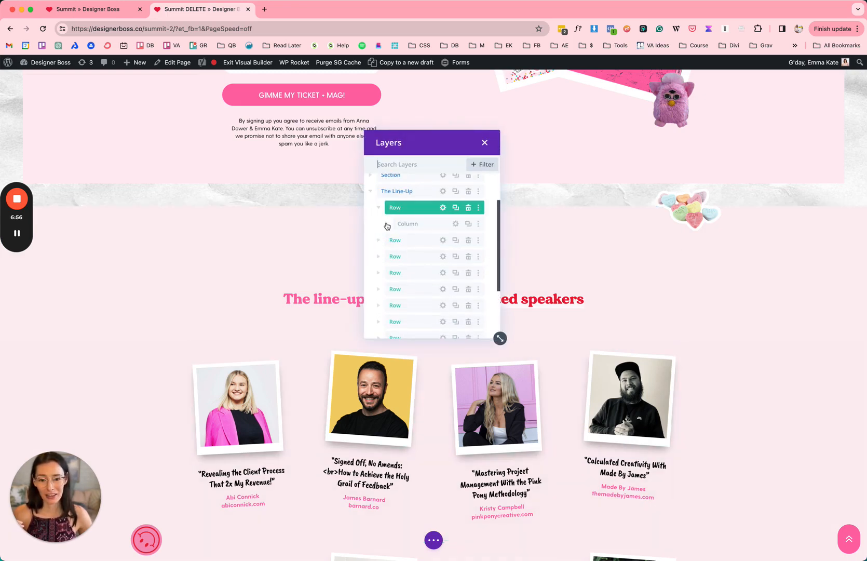
{"action": "left_click", "coordinate": [387, 224]}
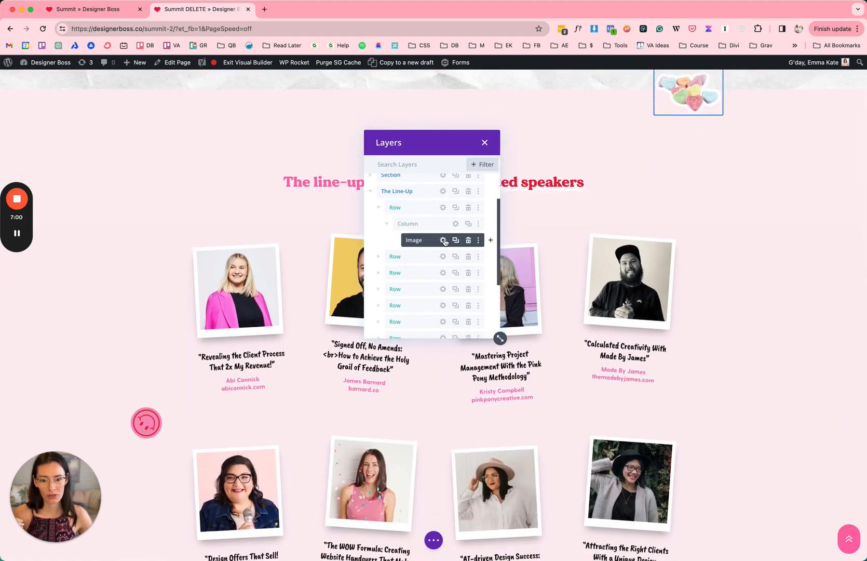
Open the candy hearts image's settings and filter them to Modified Styles.
{"action": "left_click", "coordinate": [443, 240]}
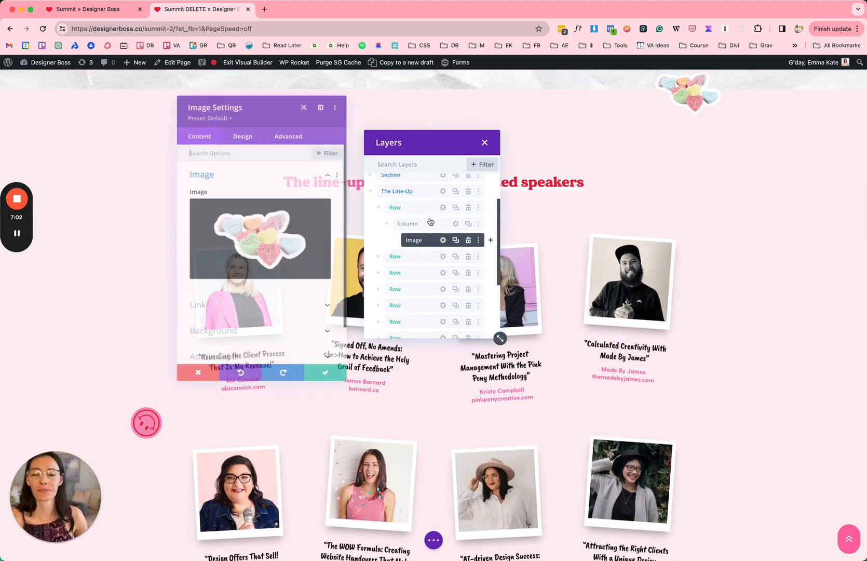
{"action": "left_click", "coordinate": [332, 147]}
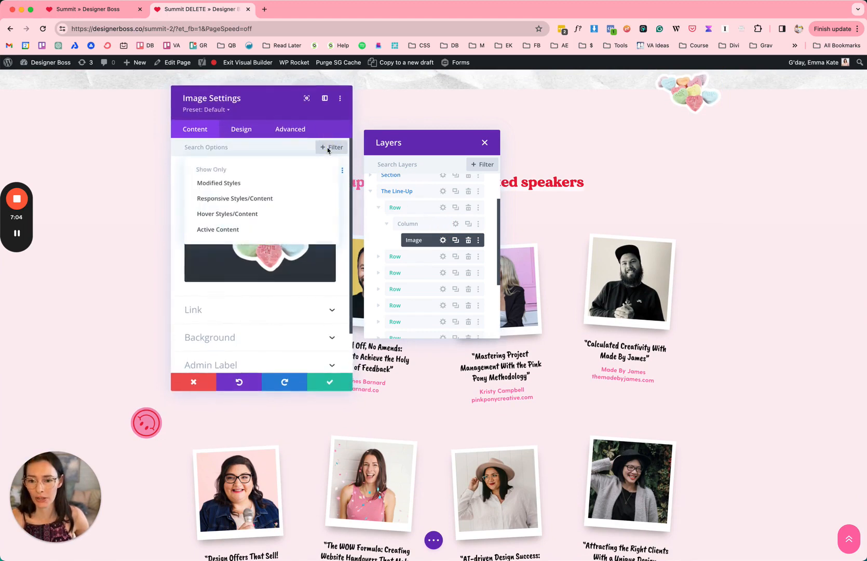
{"action": "left_click", "coordinate": [225, 181]}
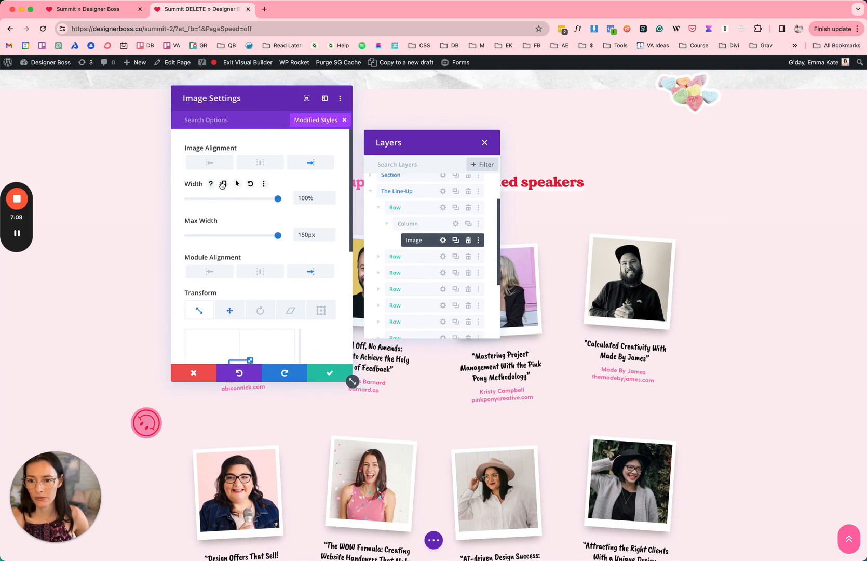
Examine the candy hearts image's modified alignment, width, transform and position settings.
{"action": "scroll", "coordinate": [513, 215], "scroll_direction": "up", "scroll_amount": 1}
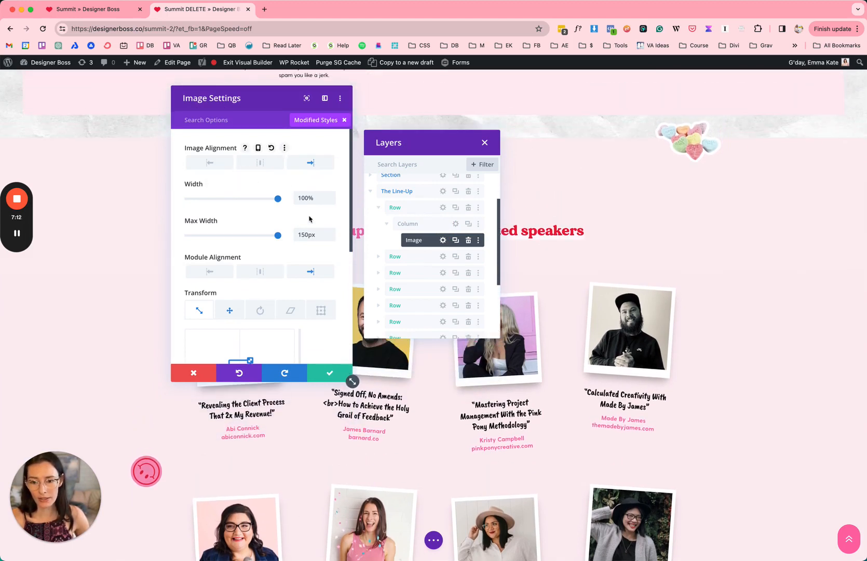
{"action": "scroll", "coordinate": [281, 228], "scroll_direction": "down", "scroll_amount": 3}
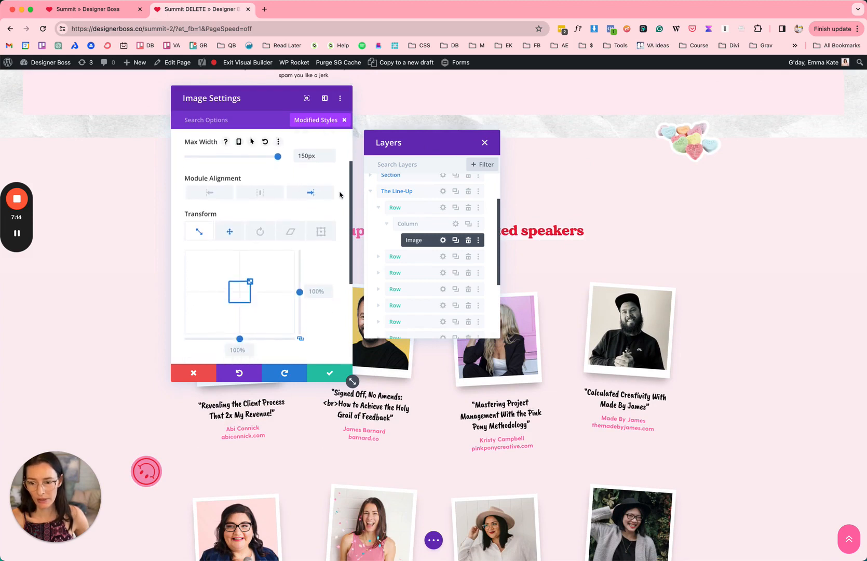
{"action": "scroll", "coordinate": [305, 235], "scroll_direction": "down", "scroll_amount": 1}
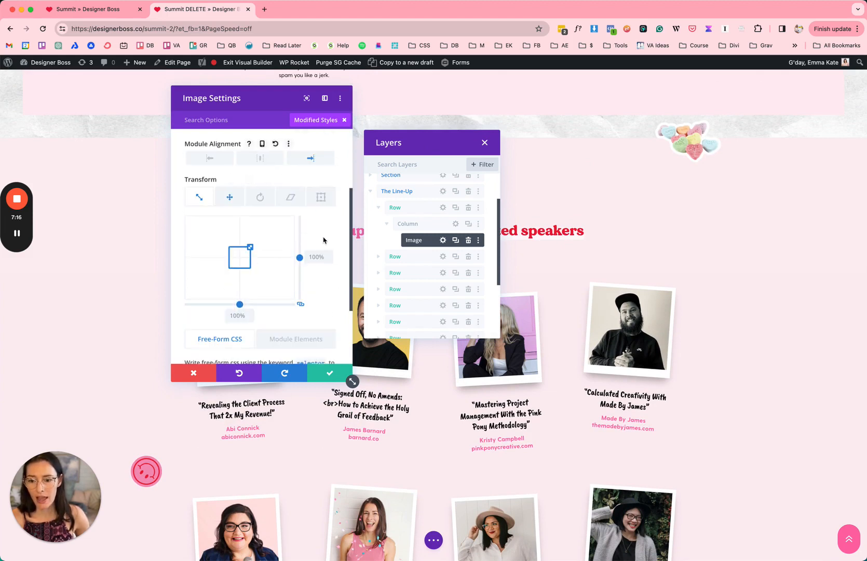
{"action": "scroll", "coordinate": [324, 240], "scroll_direction": "down", "scroll_amount": 1}
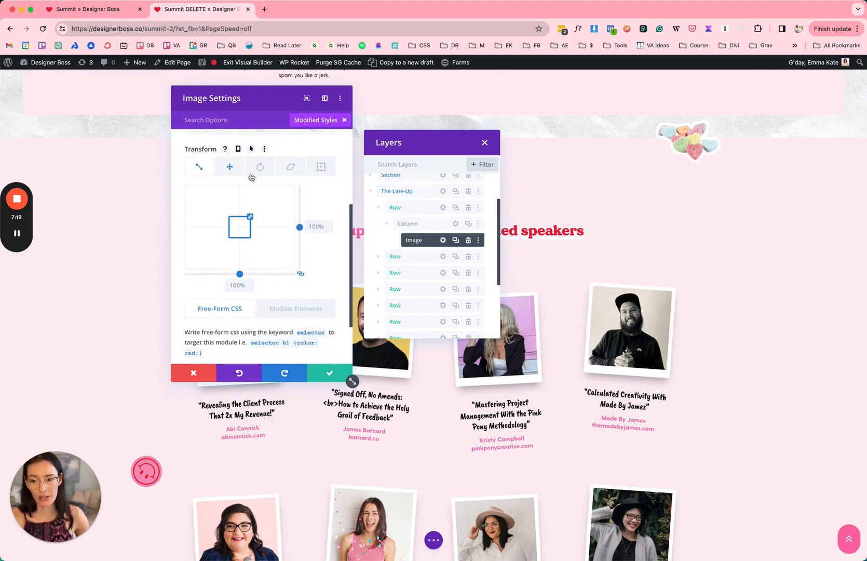
{"action": "scroll", "coordinate": [318, 240], "scroll_direction": "down", "scroll_amount": 2}
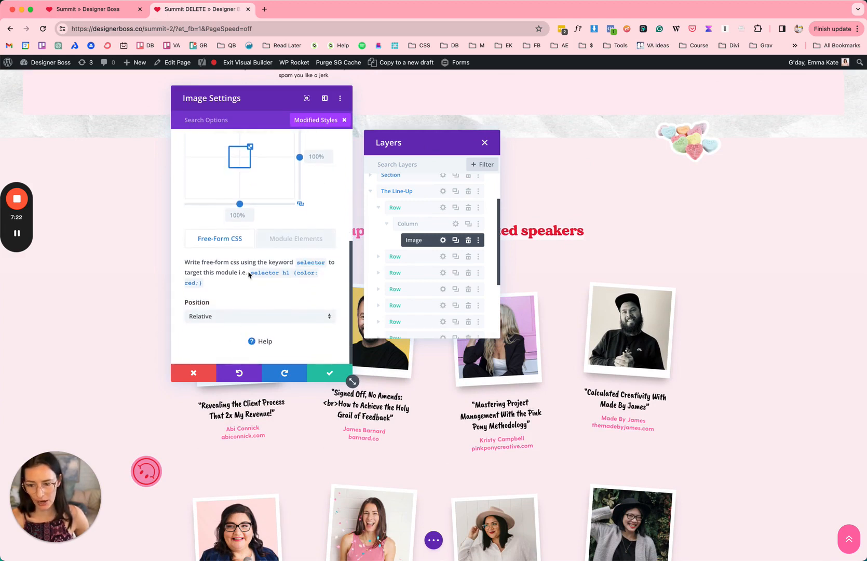
{"action": "scroll", "coordinate": [290, 238], "scroll_direction": "up", "scroll_amount": 3}
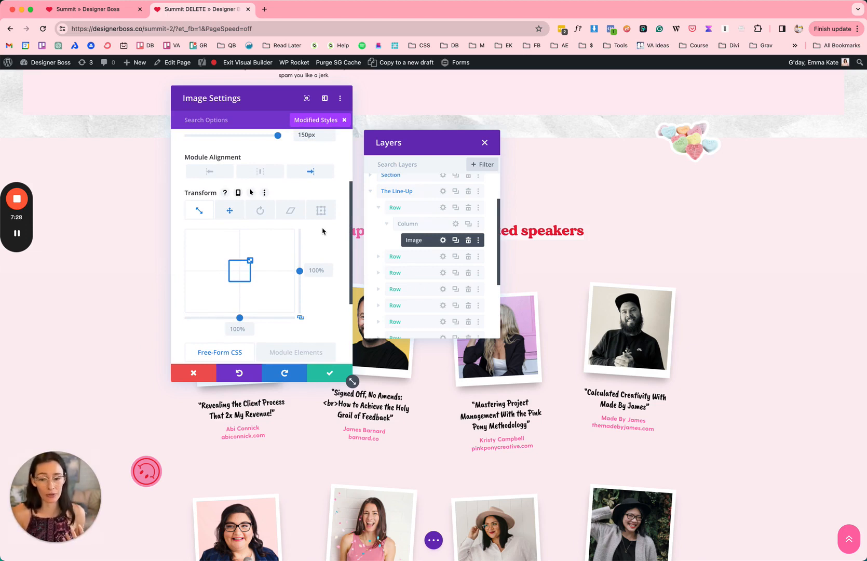
Reset the candy hearts image's Transform settings from the Translate view and undo that reset.
{"action": "left_click", "coordinate": [228, 210]}
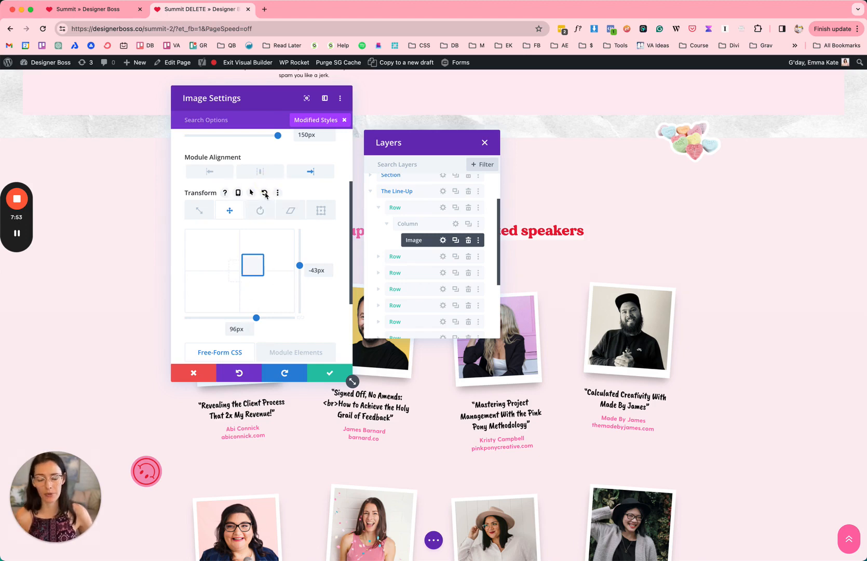
{"action": "left_click", "coordinate": [265, 194]}
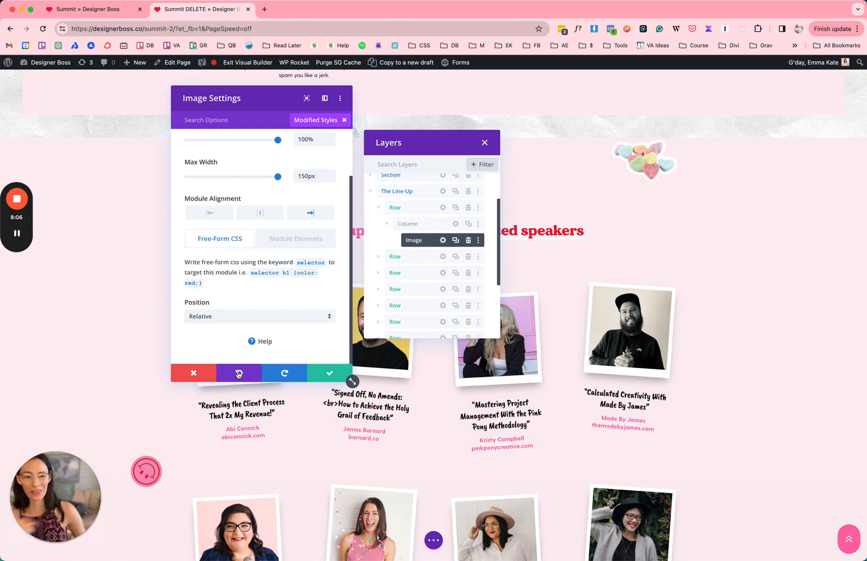
{"action": "left_click", "coordinate": [239, 374]}
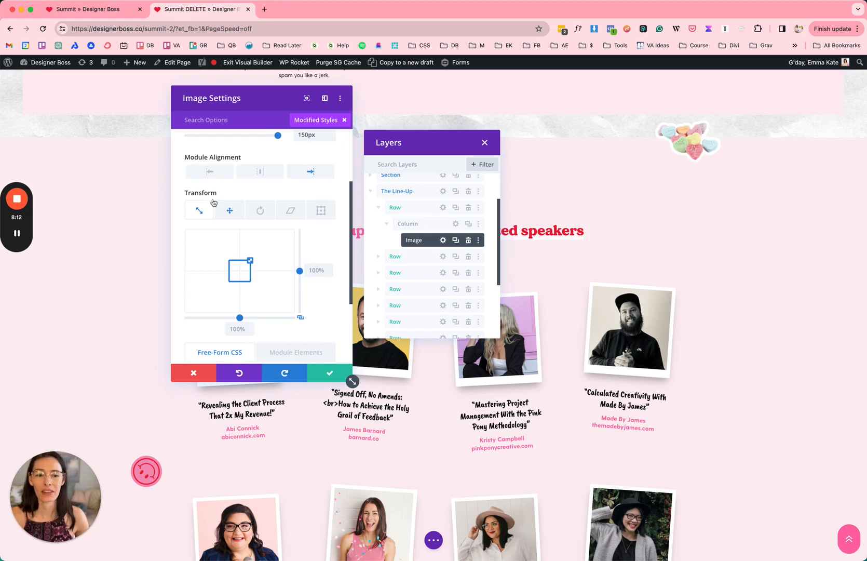
Remove the Modified Styles filter and expand the Transform group among the candy hearts image's design settings.
{"action": "left_click", "coordinate": [345, 121]}
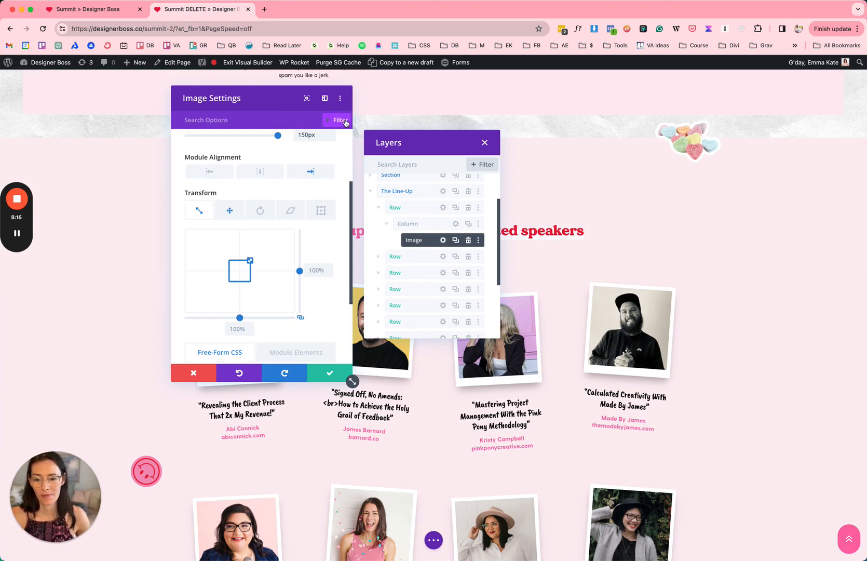
{"action": "scroll", "coordinate": [295, 190], "scroll_direction": "up", "scroll_amount": 10}
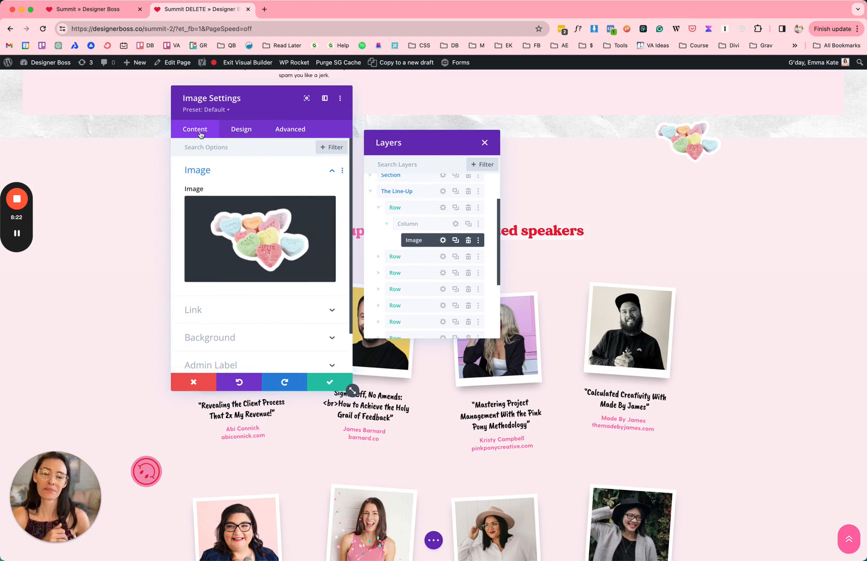
{"action": "left_click", "coordinate": [292, 130]}
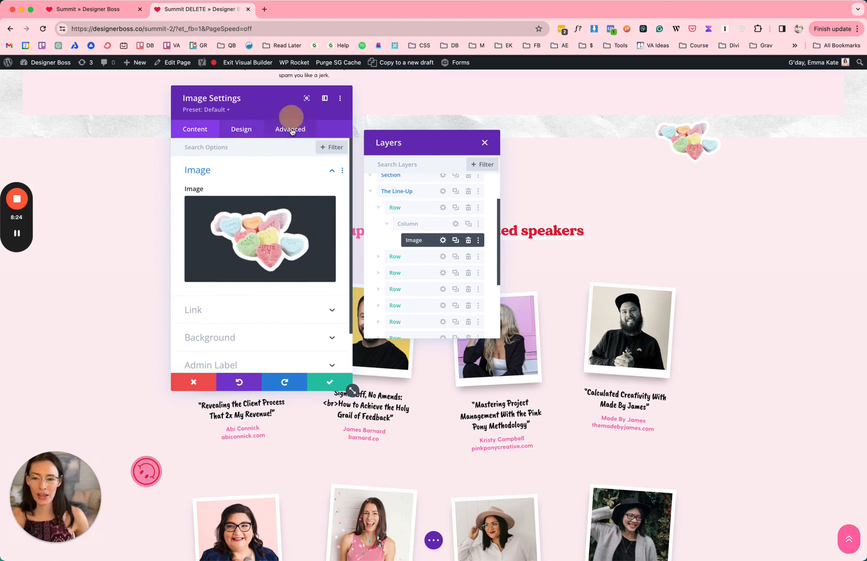
{"action": "left_click", "coordinate": [243, 130]}
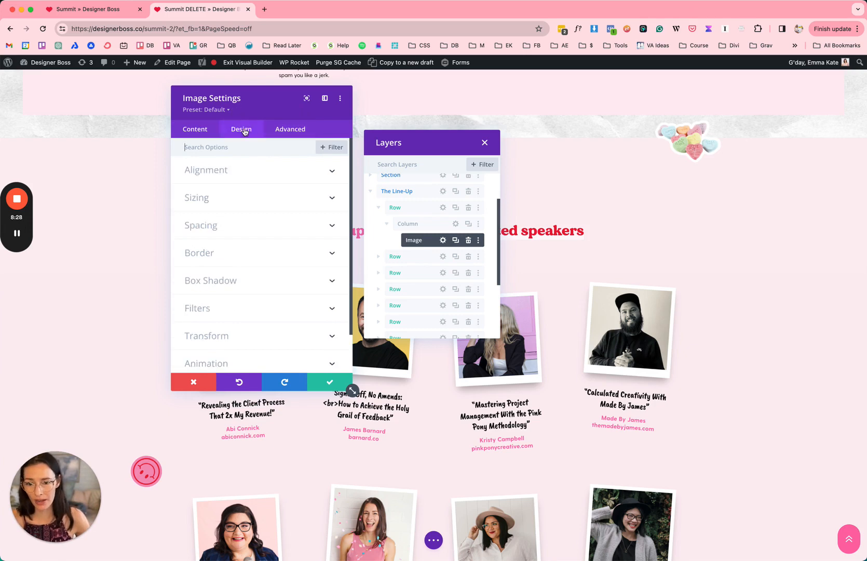
{"action": "scroll", "coordinate": [232, 322], "scroll_direction": "down", "scroll_amount": 2}
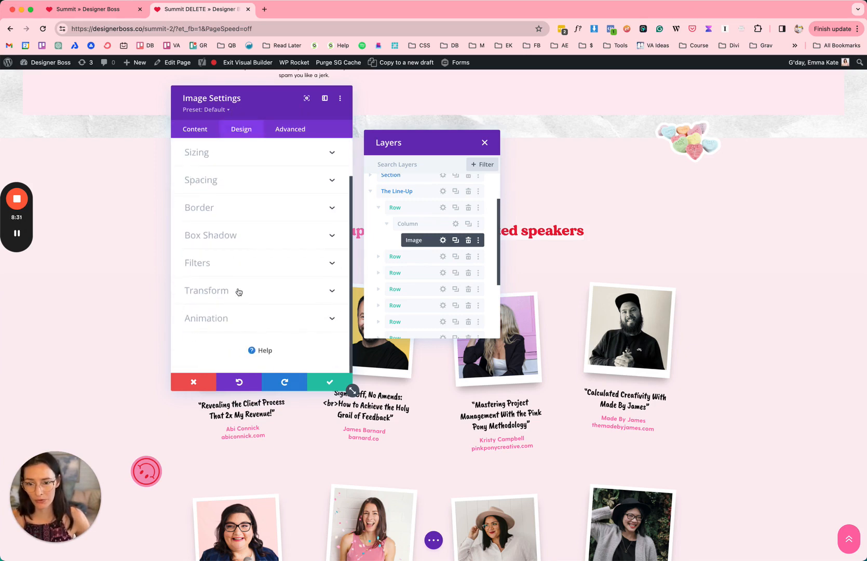
{"action": "left_click", "coordinate": [238, 290]}
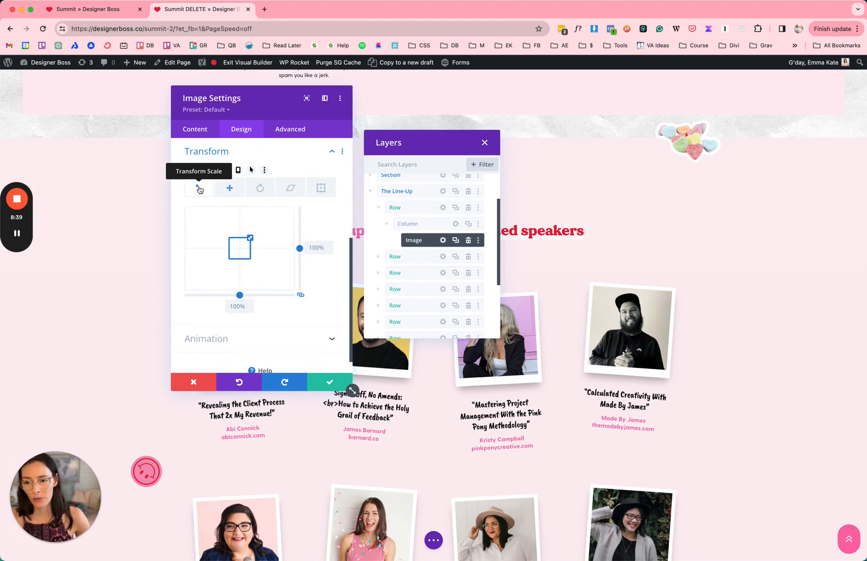
Inspect the Transform setting's hover state option and its Translate values for the candy hearts image.
{"action": "left_click", "coordinate": [253, 171]}
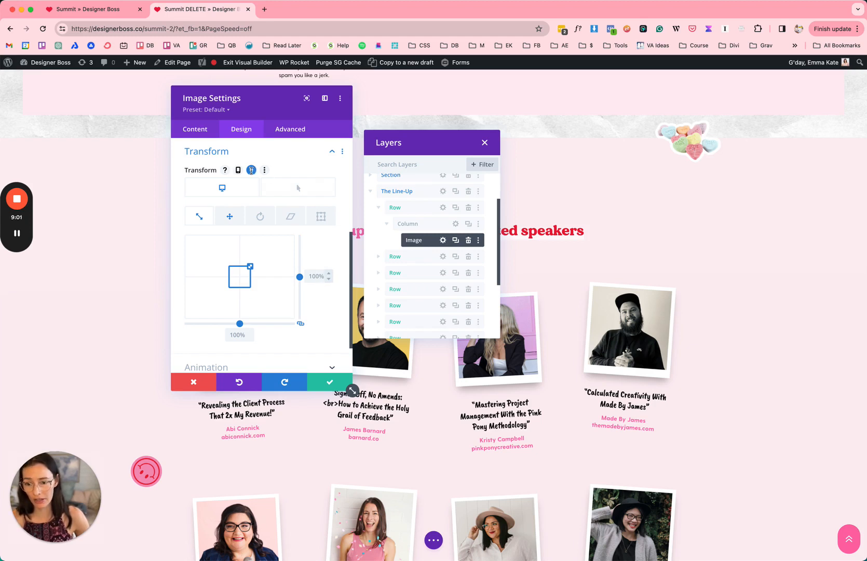
{"action": "left_click", "coordinate": [252, 171]}
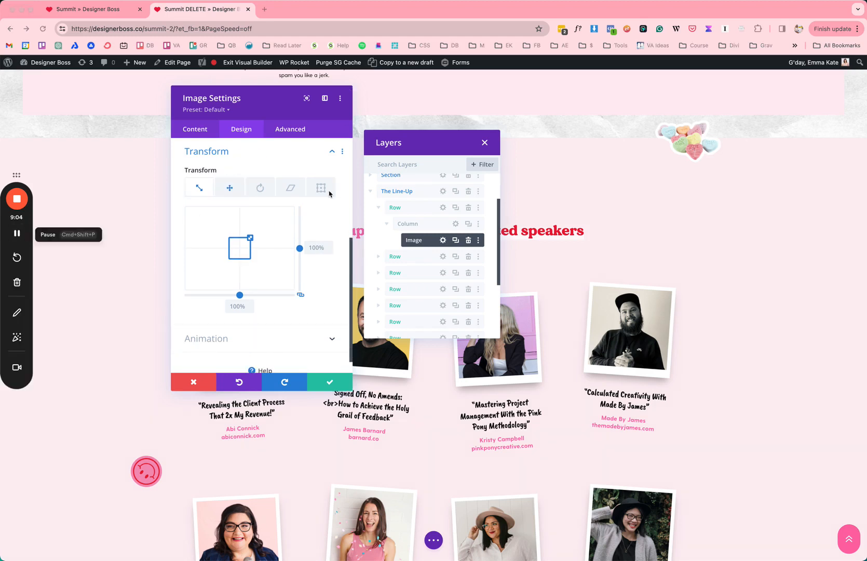
{"action": "left_click", "coordinate": [231, 188]}
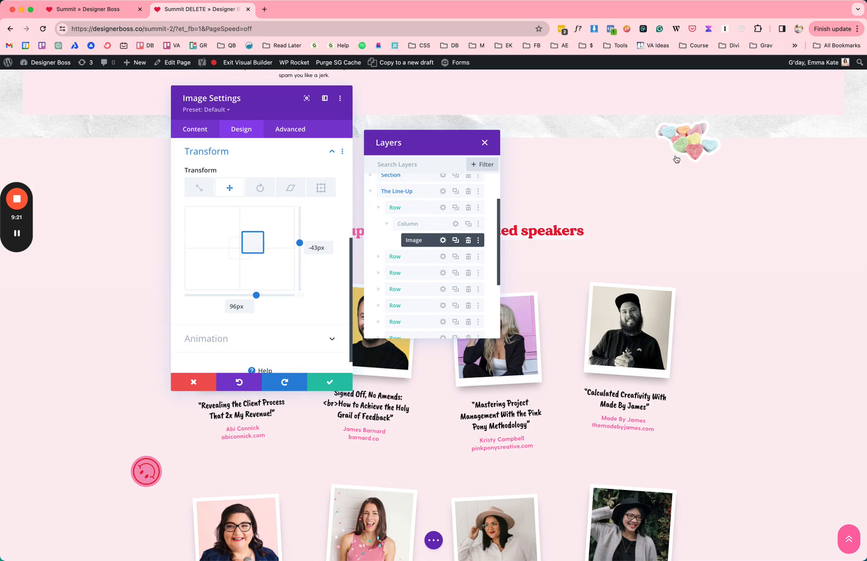
Close the candy hearts image settings without saving and close the layers list.
{"action": "left_click", "coordinate": [197, 383]}
{"action": "scroll", "coordinate": [151, 470], "scroll_direction": "down", "scroll_amount": 3}
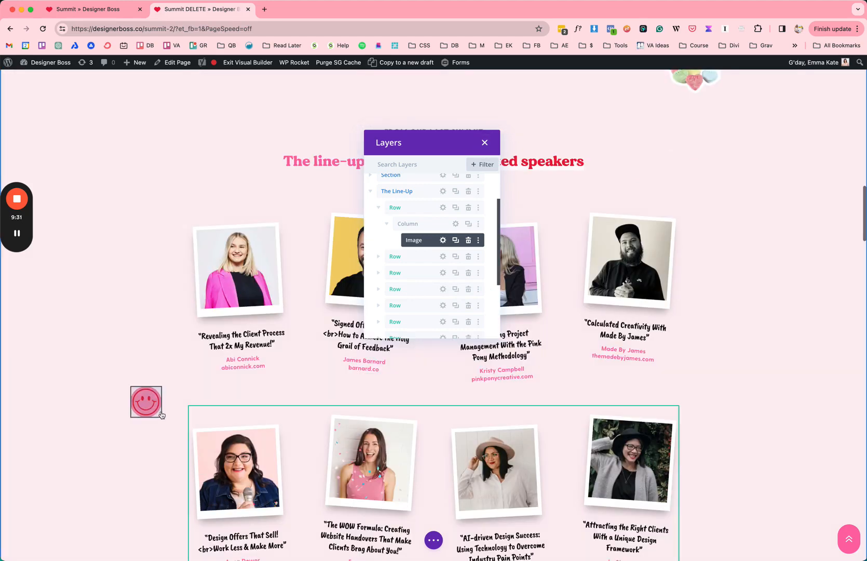
{"action": "left_click", "coordinate": [485, 143]}
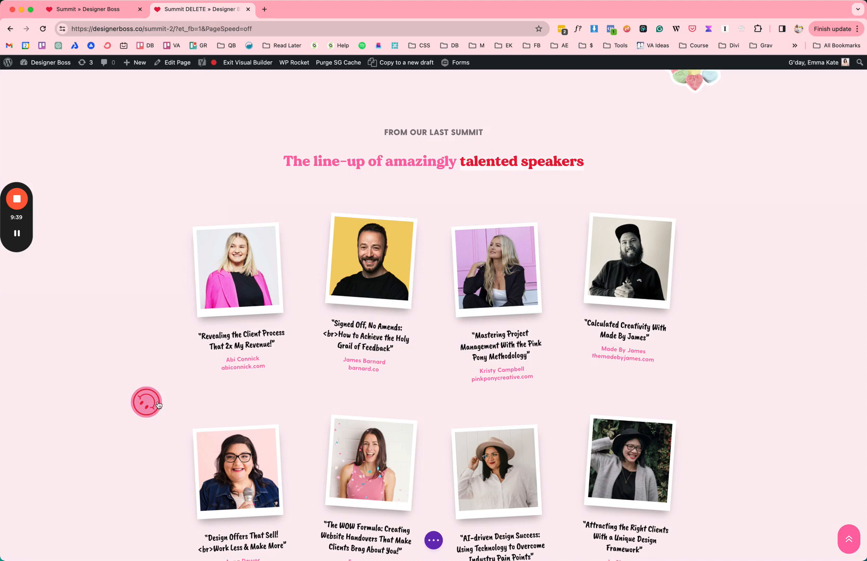
Open the settings of the smiley face image beside the speaker rows and filter them to Modified Styles.
{"action": "scroll", "coordinate": [157, 404], "scroll_direction": "down", "scroll_amount": 3}
{"action": "right_click", "coordinate": [146, 242]}
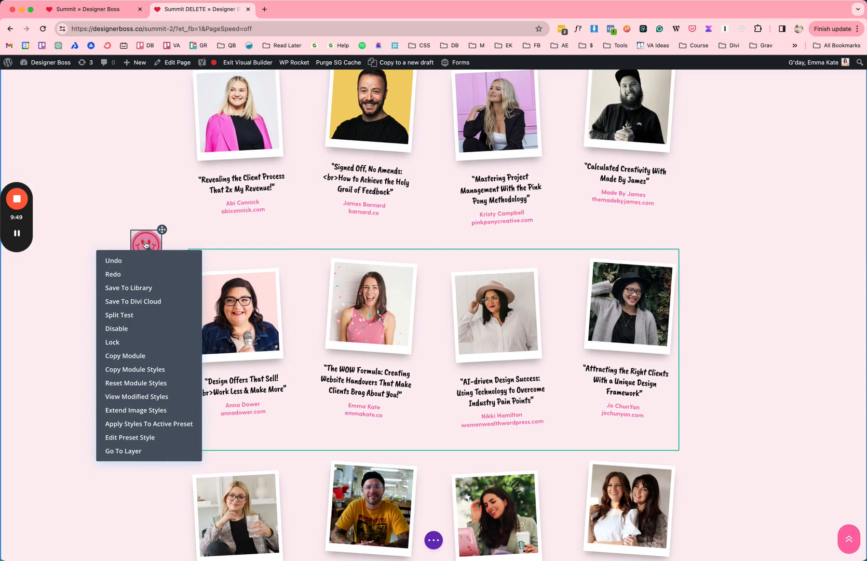
{"action": "left_click_drag", "start_coordinate": [146, 244], "coordinate": [145, 242]}
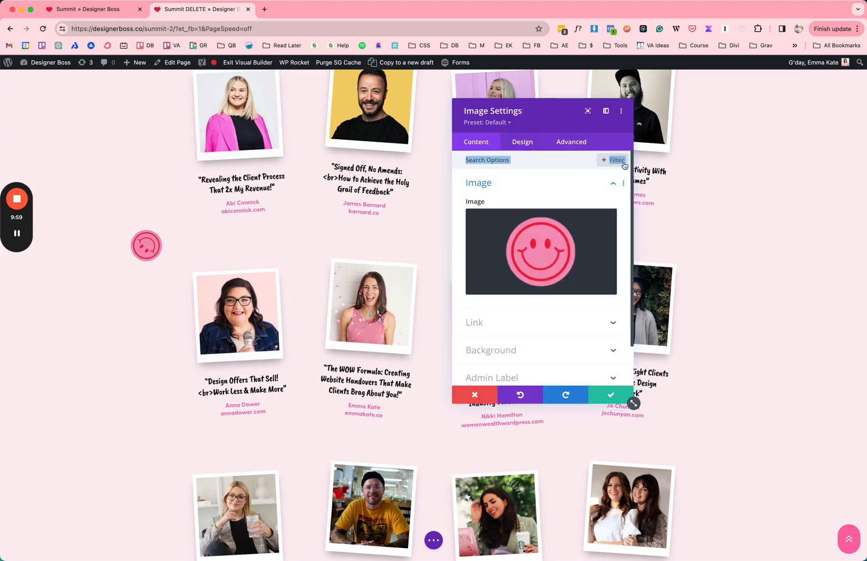
{"action": "left_click", "coordinate": [625, 165]}
Examine the smiley image's modified rotation, animation style, position and offset settings.
{"action": "scroll", "coordinate": [475, 173], "scroll_direction": "down", "scroll_amount": 1}
{"action": "scroll", "coordinate": [475, 174], "scroll_direction": "up", "scroll_amount": 1}
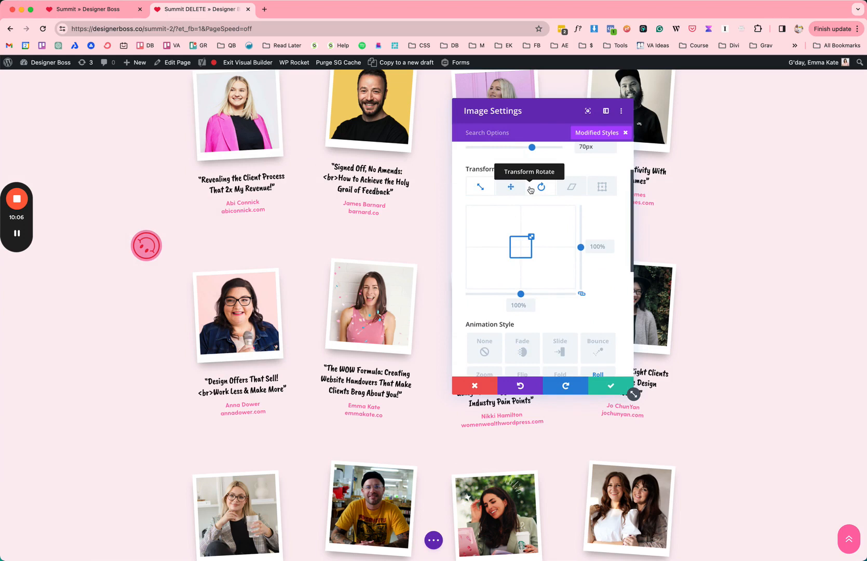
{"action": "scroll", "coordinate": [530, 197], "scroll_direction": "down", "scroll_amount": 5}
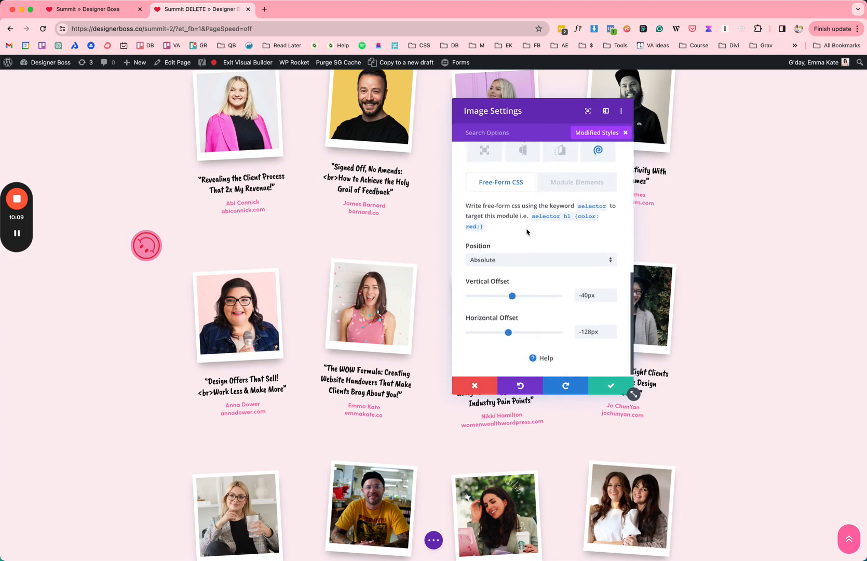
{"action": "scroll", "coordinate": [527, 232], "scroll_direction": "up", "scroll_amount": 5}
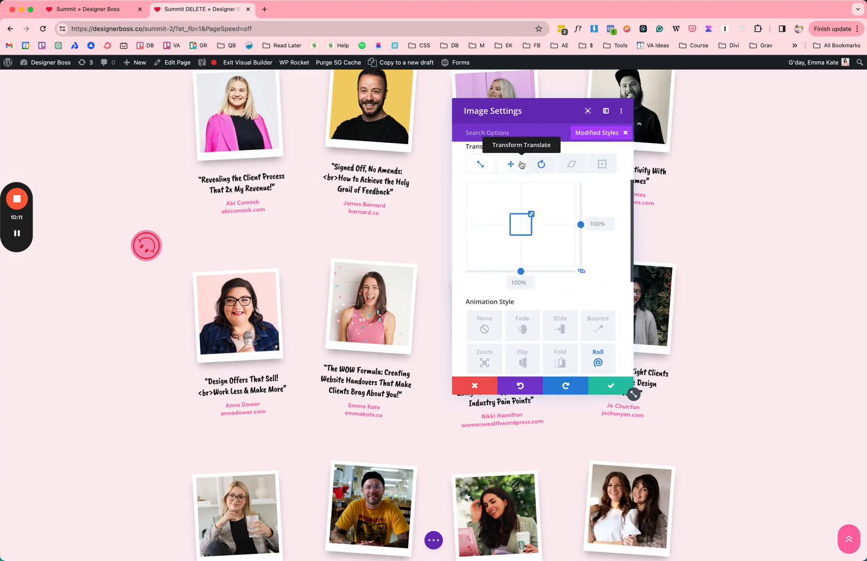
{"action": "left_click", "coordinate": [542, 166]}
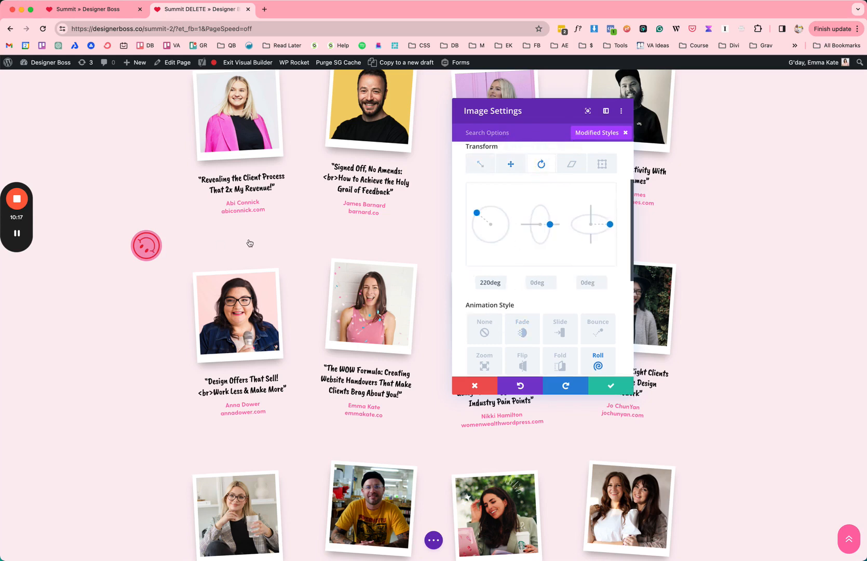
{"action": "scroll", "coordinate": [493, 223], "scroll_direction": "down", "scroll_amount": 3}
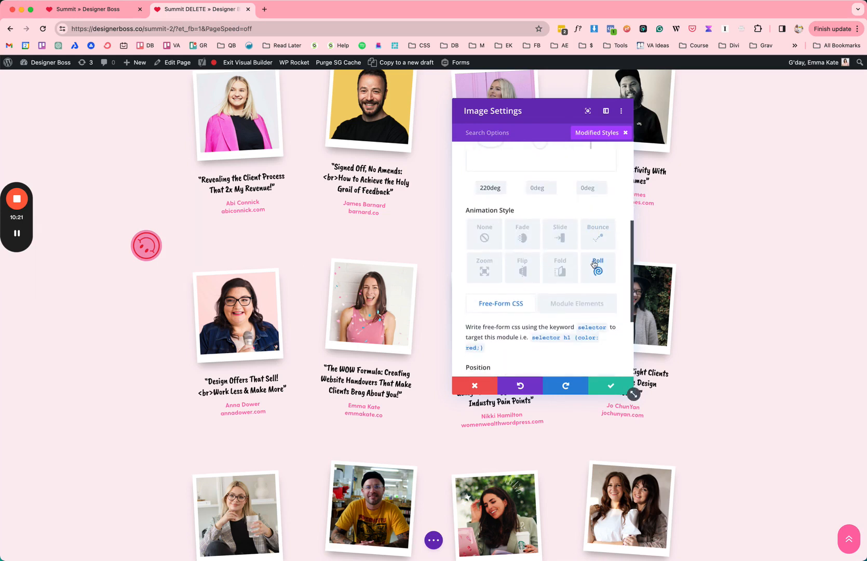
{"action": "scroll", "coordinate": [597, 268], "scroll_direction": "down", "scroll_amount": 4}
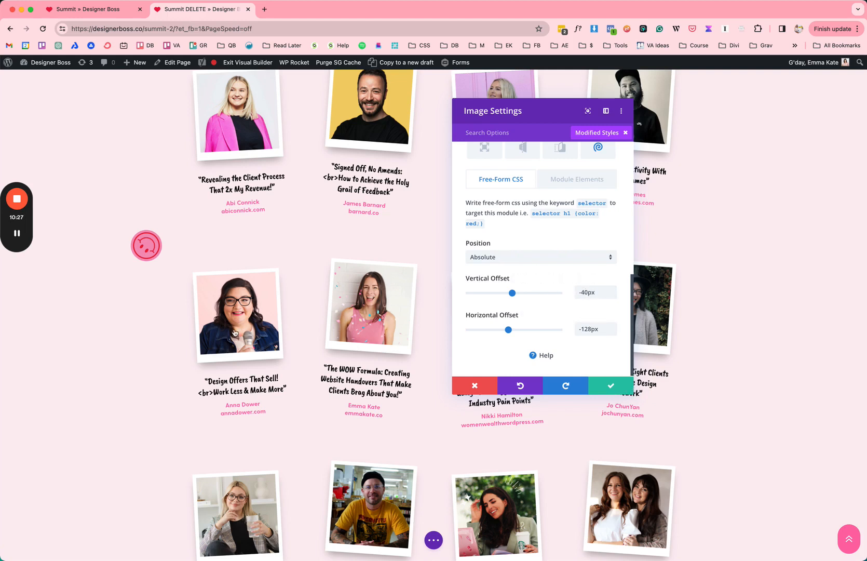
Inspect the smiley image's location and offsets in its unfiltered Position settings and close the settings without saving.
{"action": "left_click", "coordinate": [572, 140]}
{"action": "scroll", "coordinate": [513, 303], "scroll_direction": "down", "scroll_amount": 1}
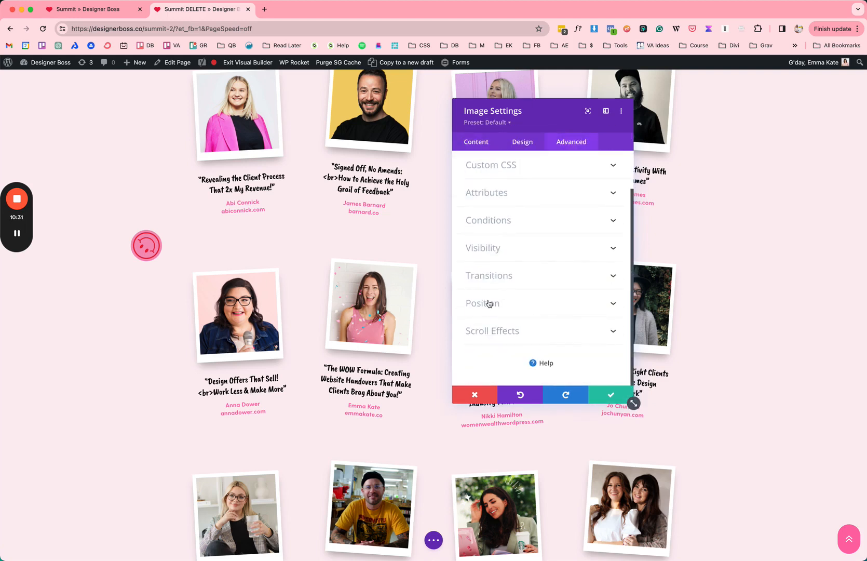
{"action": "left_click", "coordinate": [488, 304]}
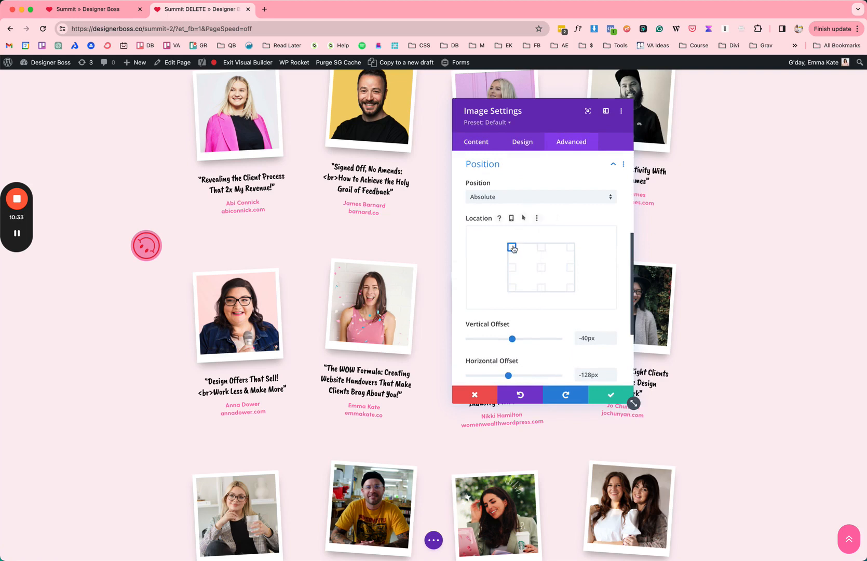
{"action": "scroll", "coordinate": [494, 285], "scroll_direction": "down", "scroll_amount": 4}
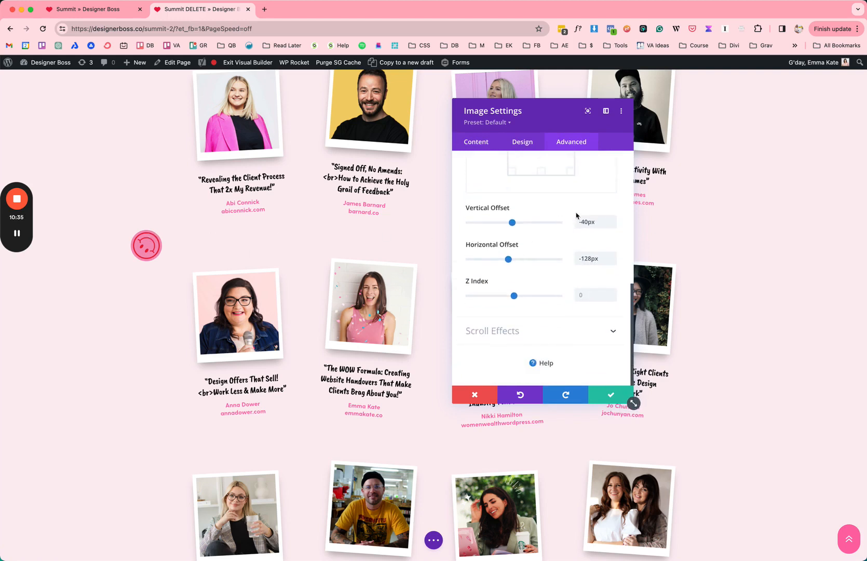
{"action": "scroll", "coordinate": [590, 228], "scroll_direction": "up", "scroll_amount": 1}
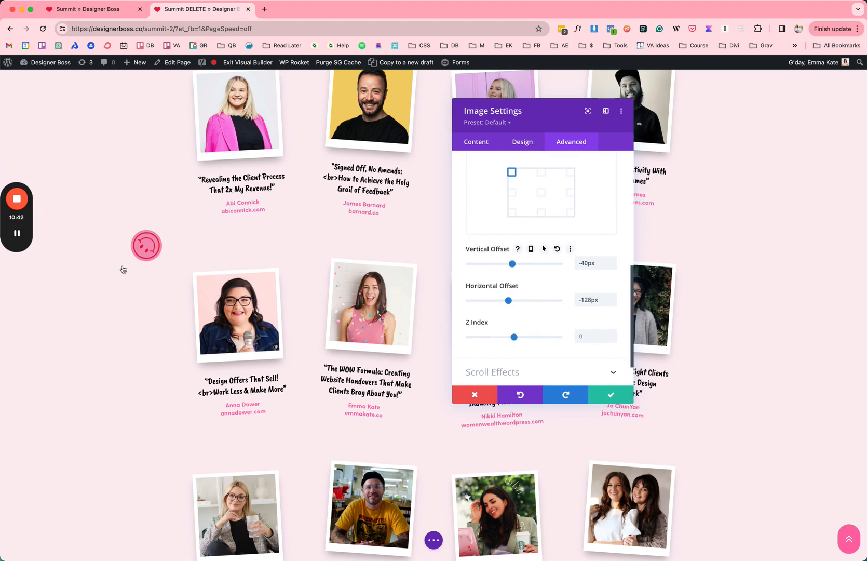
{"action": "left_click", "coordinate": [478, 396]}
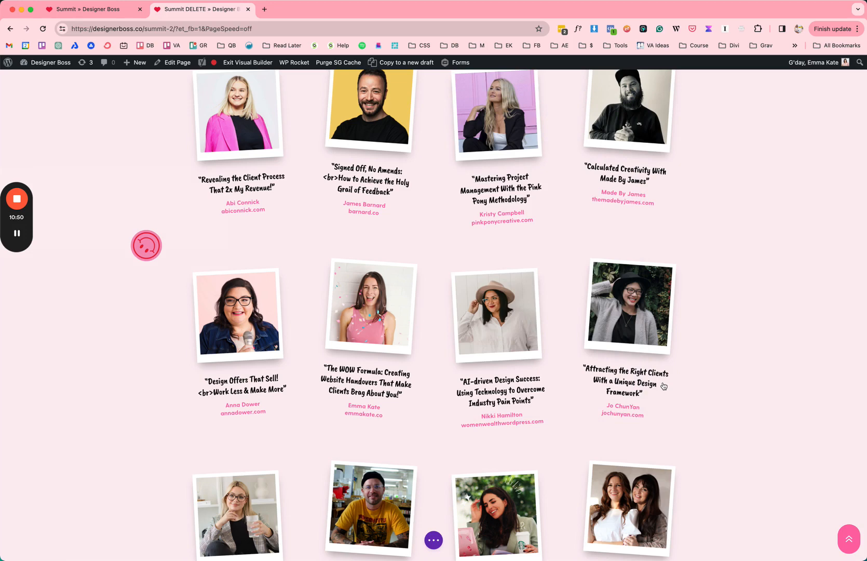
Open the Design settings of the heart badge image above Summit Details and move the settings window clear of the badge.
{"action": "scroll", "coordinate": [664, 385], "scroll_direction": "down", "scroll_amount": 3}
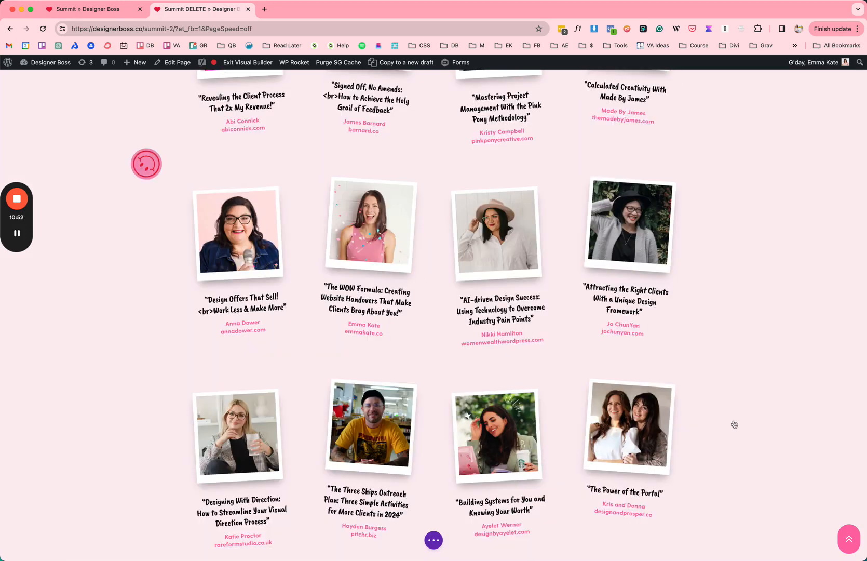
{"action": "scroll", "coordinate": [734, 424], "scroll_direction": "down", "scroll_amount": 15}
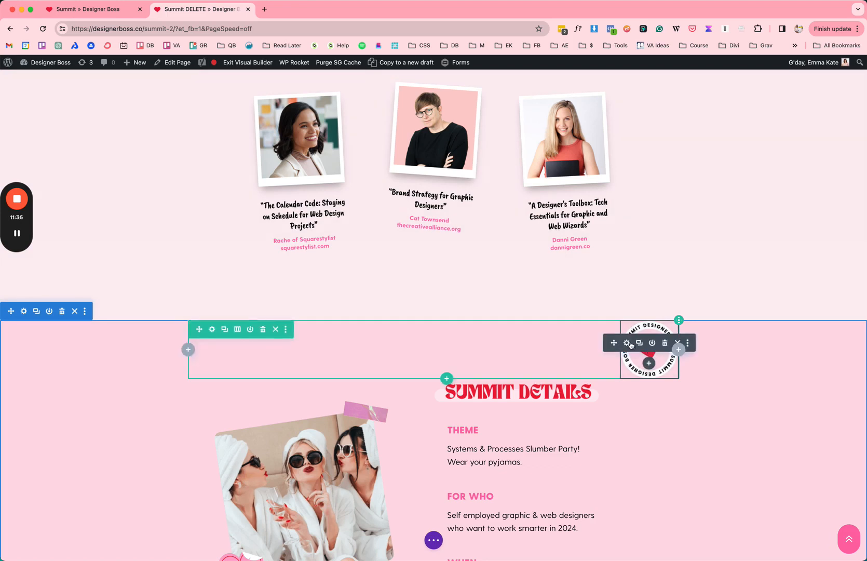
{"action": "left_click", "coordinate": [630, 344]}
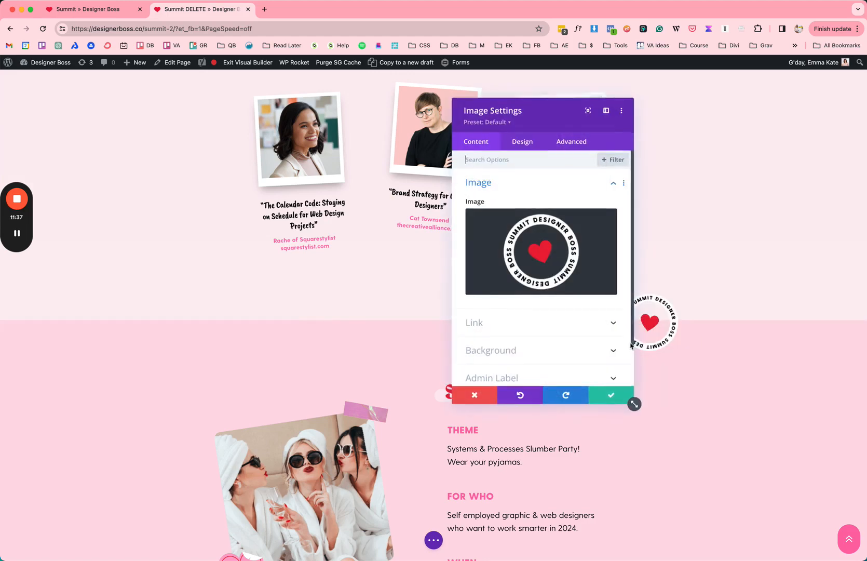
{"action": "left_click", "coordinate": [527, 144]}
{"action": "scroll", "coordinate": [529, 267], "scroll_direction": "down", "scroll_amount": 1}
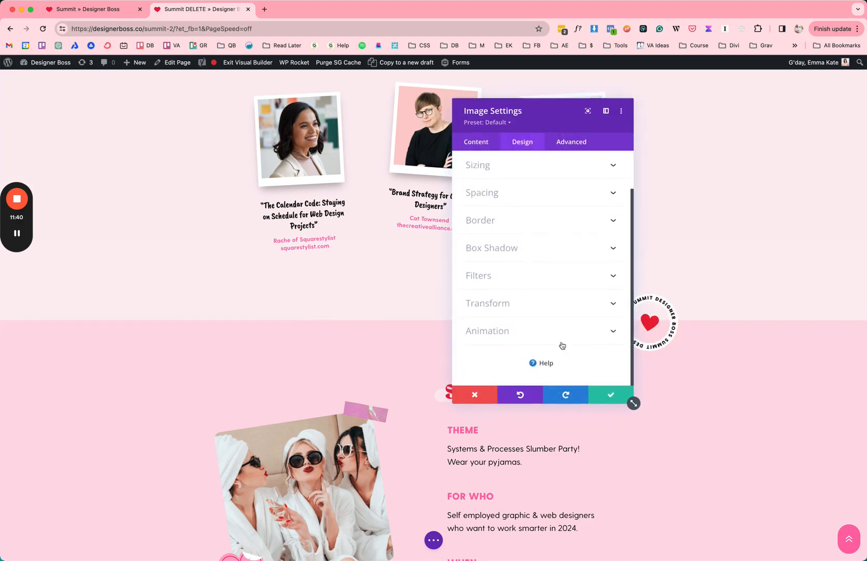
{"action": "left_click_drag", "start_coordinate": [542, 118], "coordinate": [253, 98]}
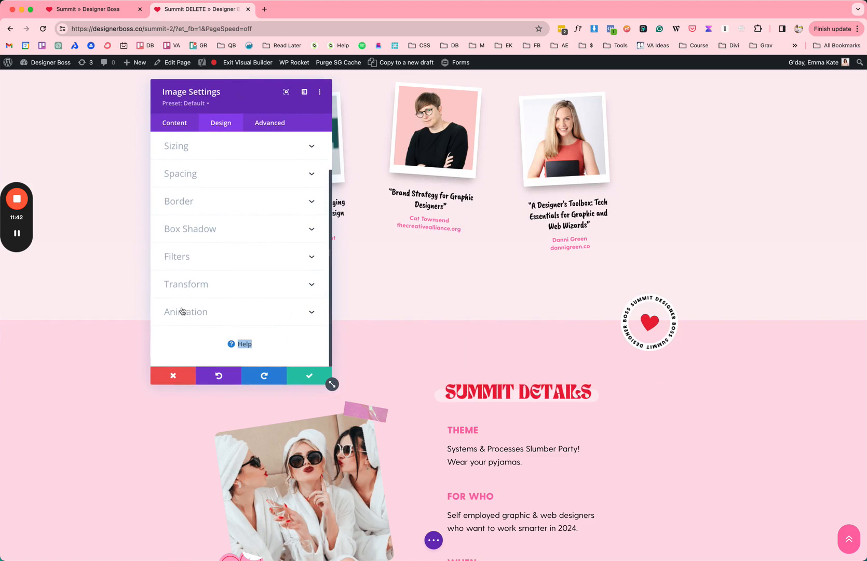
Examine the heart badge's Roll animation options and close the image settings without saving.
{"action": "left_click", "coordinate": [180, 333]}
{"action": "left_click", "coordinate": [206, 313]}
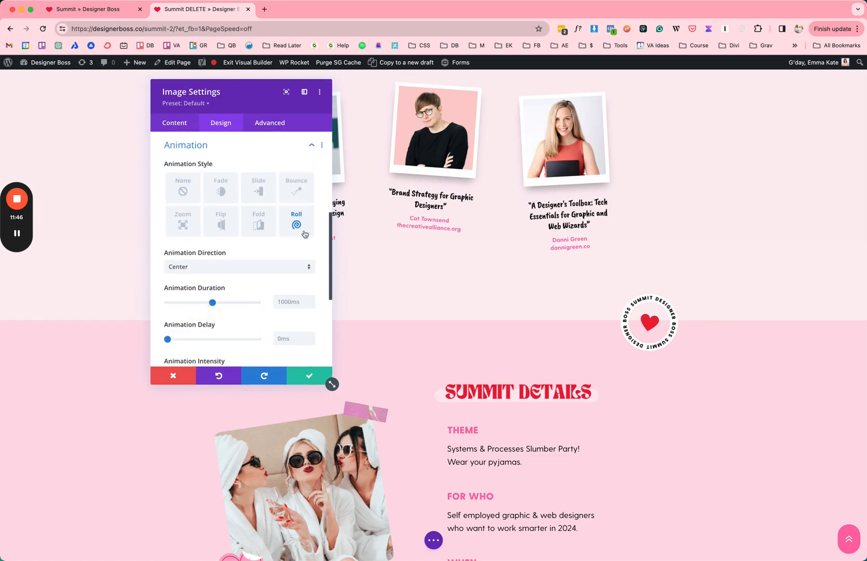
{"action": "left_click", "coordinate": [303, 231]}
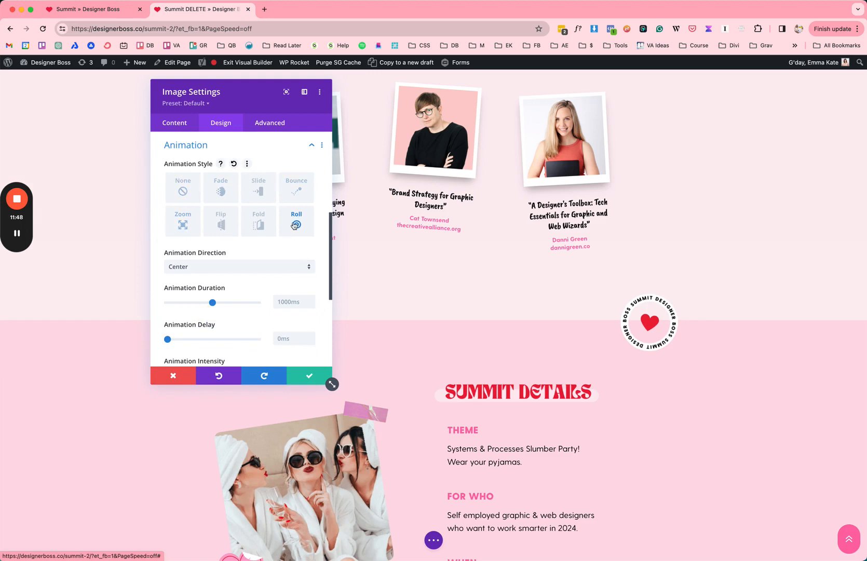
{"action": "scroll", "coordinate": [234, 267], "scroll_direction": "down", "scroll_amount": 5}
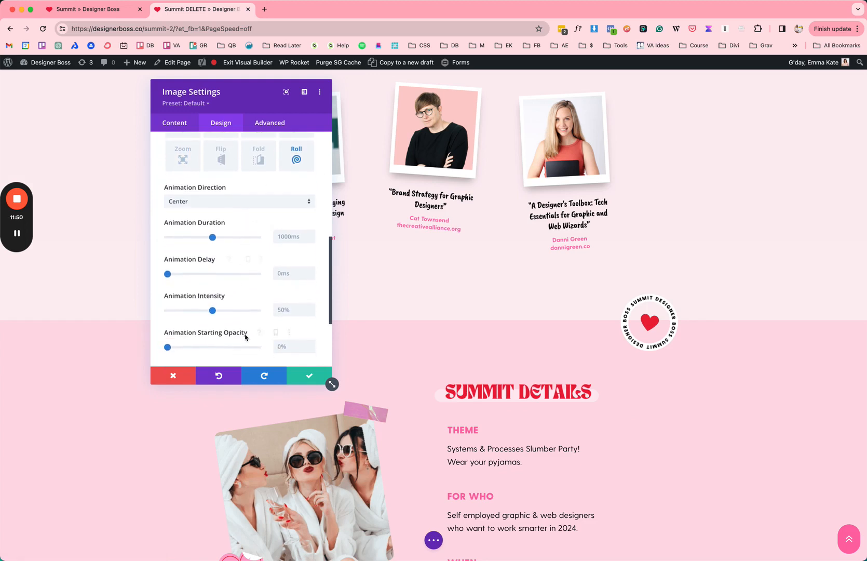
{"action": "scroll", "coordinate": [271, 171], "scroll_direction": "up", "scroll_amount": 6}
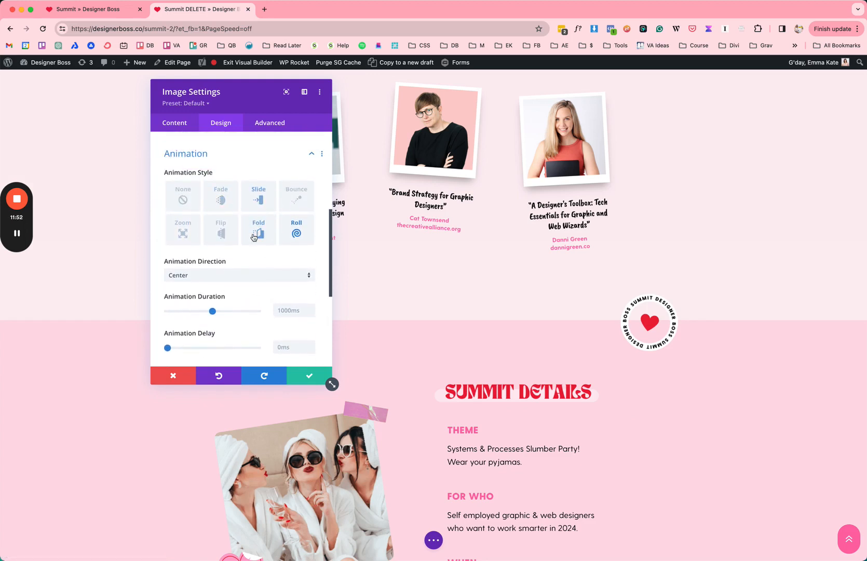
{"action": "left_click", "coordinate": [174, 376]}
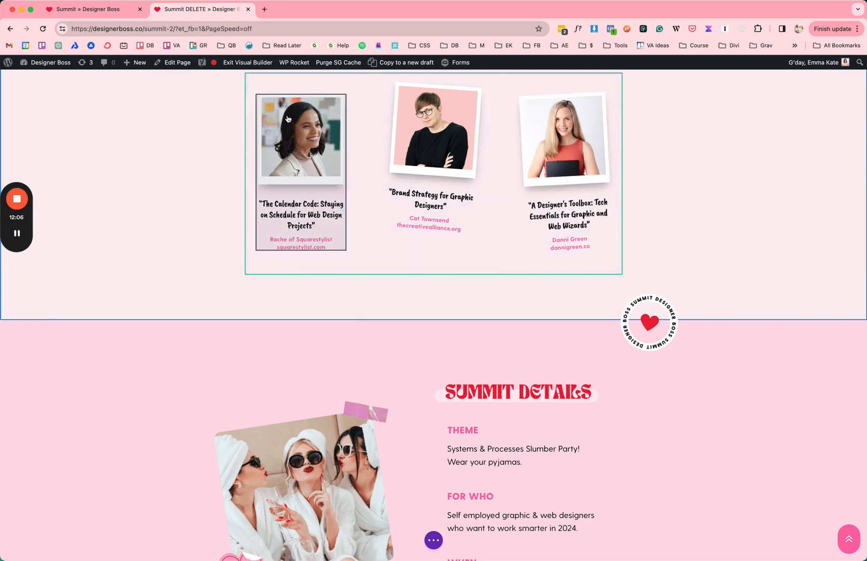
Open the settings of "The Calendar Code" speaker blurb and inspect its Transform rotation values.
{"action": "mouse_move", "coordinate": [282, 118]}
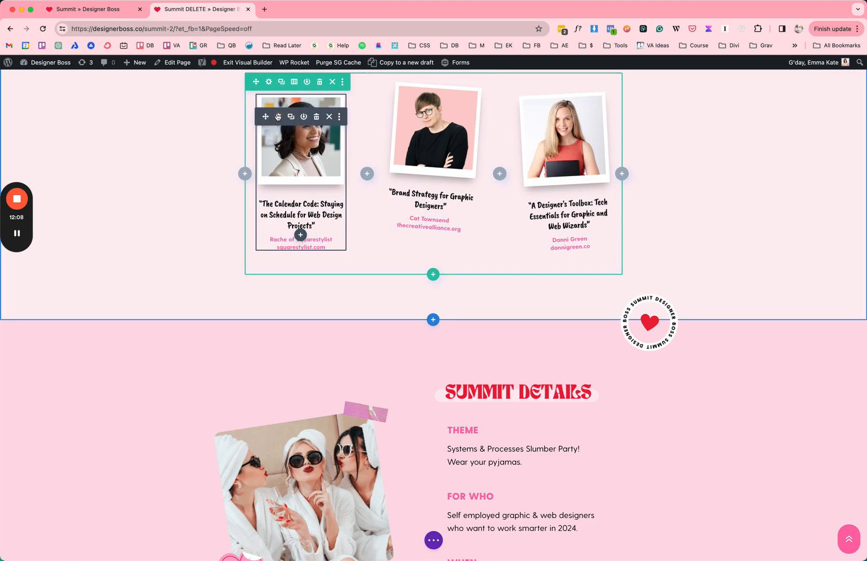
{"action": "left_click", "coordinate": [278, 117]}
{"action": "left_click", "coordinate": [220, 123]}
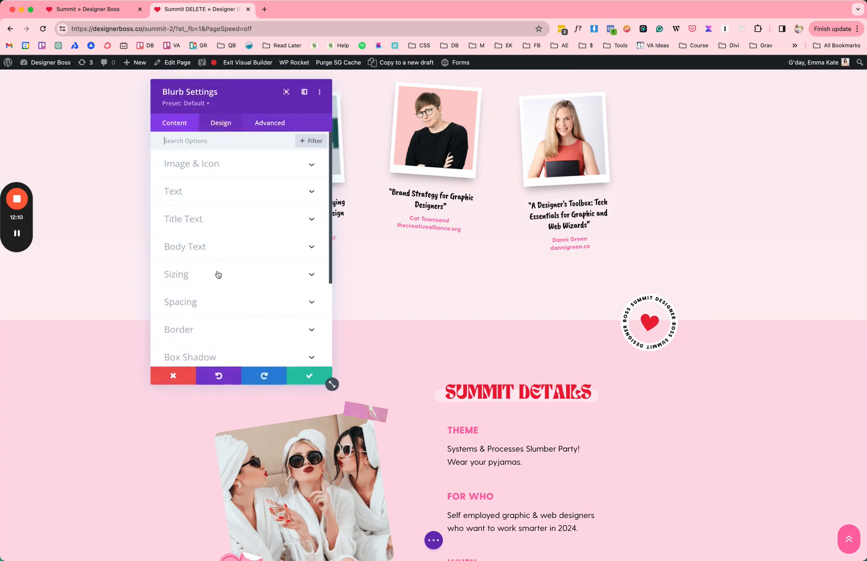
{"action": "scroll", "coordinate": [218, 274], "scroll_direction": "down", "scroll_amount": 3}
{"action": "left_click", "coordinate": [209, 288]}
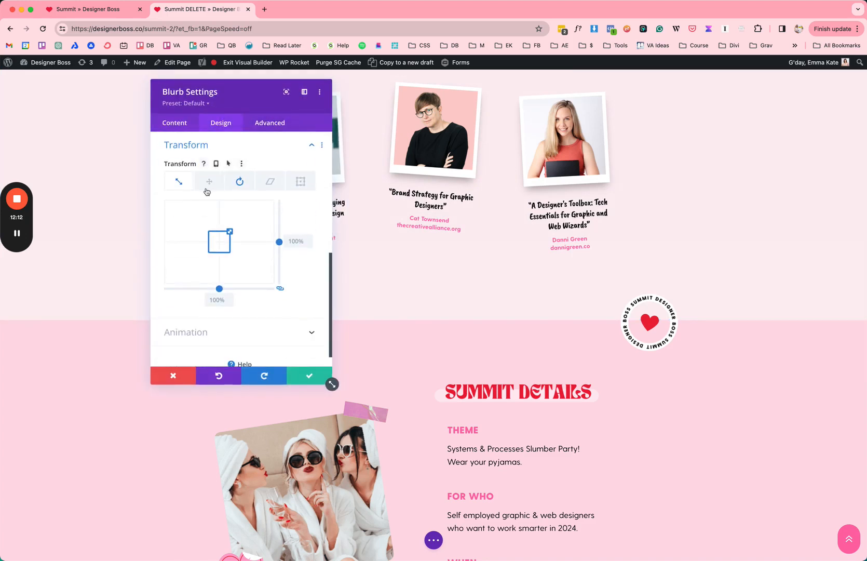
{"action": "left_click", "coordinate": [239, 182]}
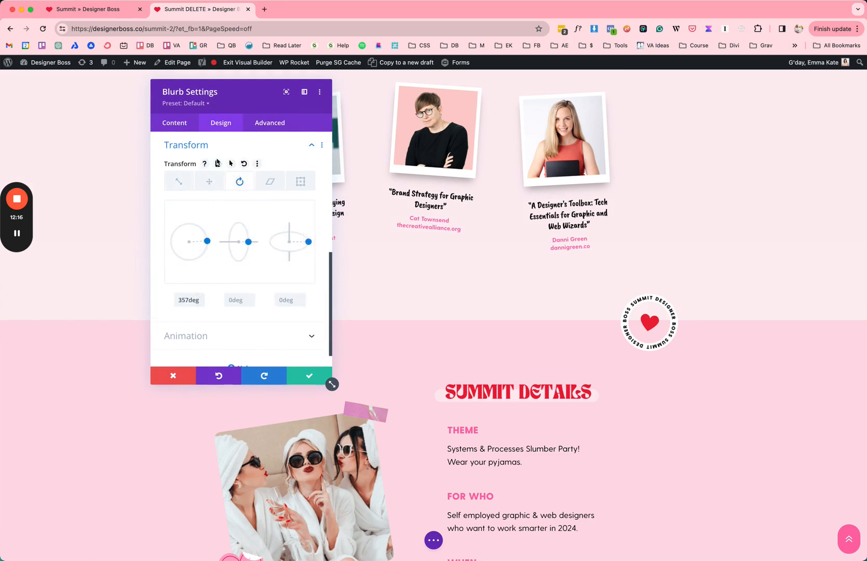
Move the blurb settings window clear of the speaker card and look over the tilted speaker cards further up the page.
{"action": "left_click_drag", "start_coordinate": [233, 100], "coordinate": [124, 96]}
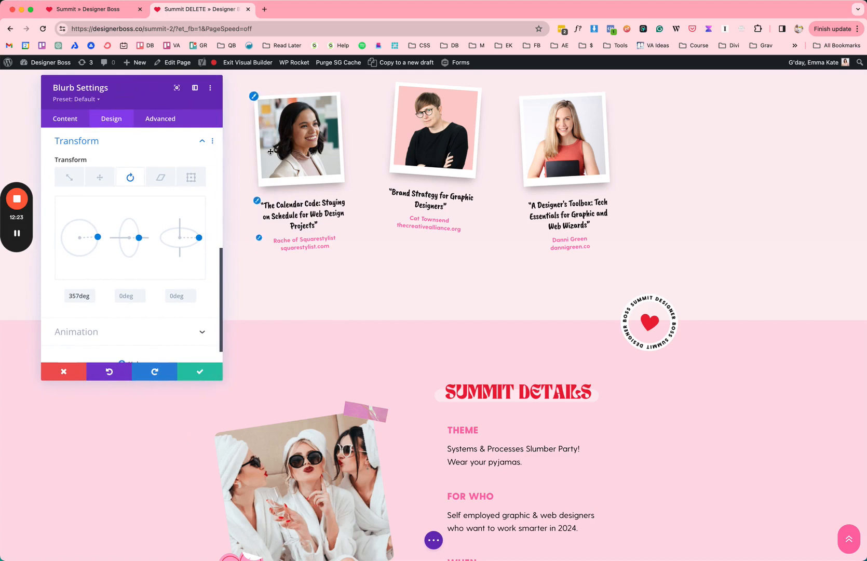
{"action": "scroll", "coordinate": [398, 199], "scroll_direction": "up", "scroll_amount": 15}
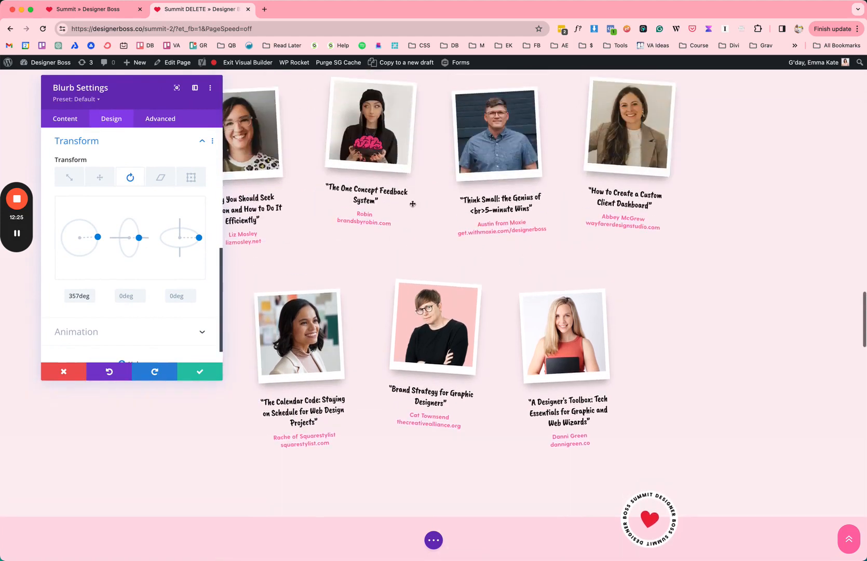
{"action": "scroll", "coordinate": [413, 207], "scroll_direction": "up", "scroll_amount": 10}
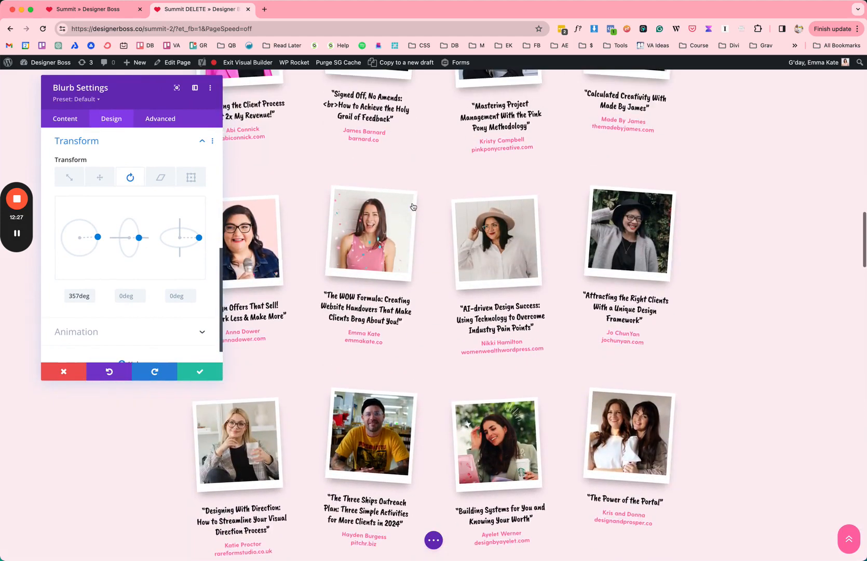
{"action": "scroll", "coordinate": [413, 207], "scroll_direction": "up", "scroll_amount": 5}
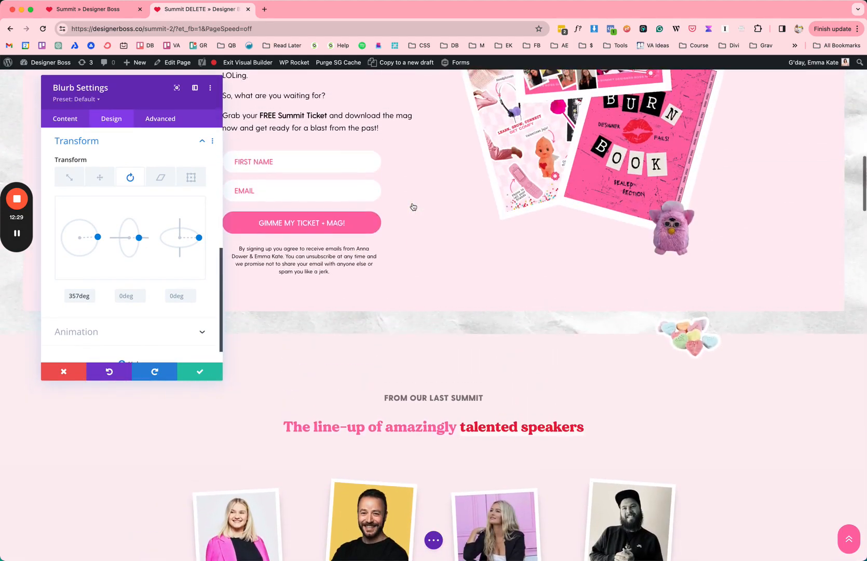